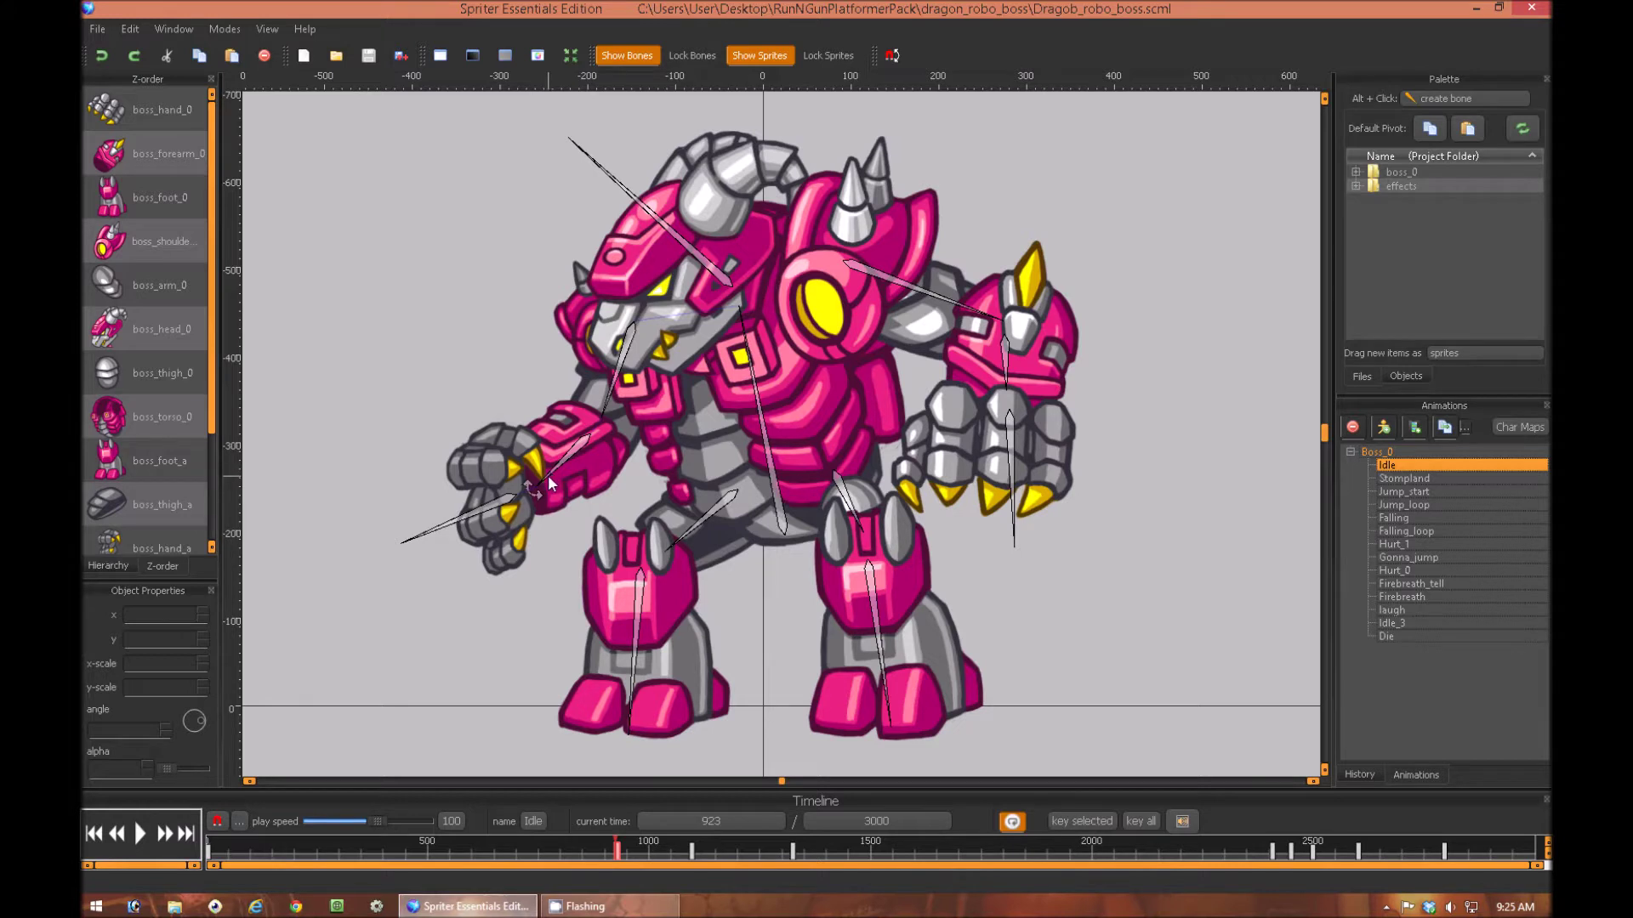
Raise the dragon's lowered forearm and hand so the arm reaches forward in the Idle animation
{"action": "left_click_drag", "start_coordinate": [548, 474], "coordinate": [457, 394]}
{"action": "left_click_drag", "start_coordinate": [838, 569], "coordinate": [757, 534]}
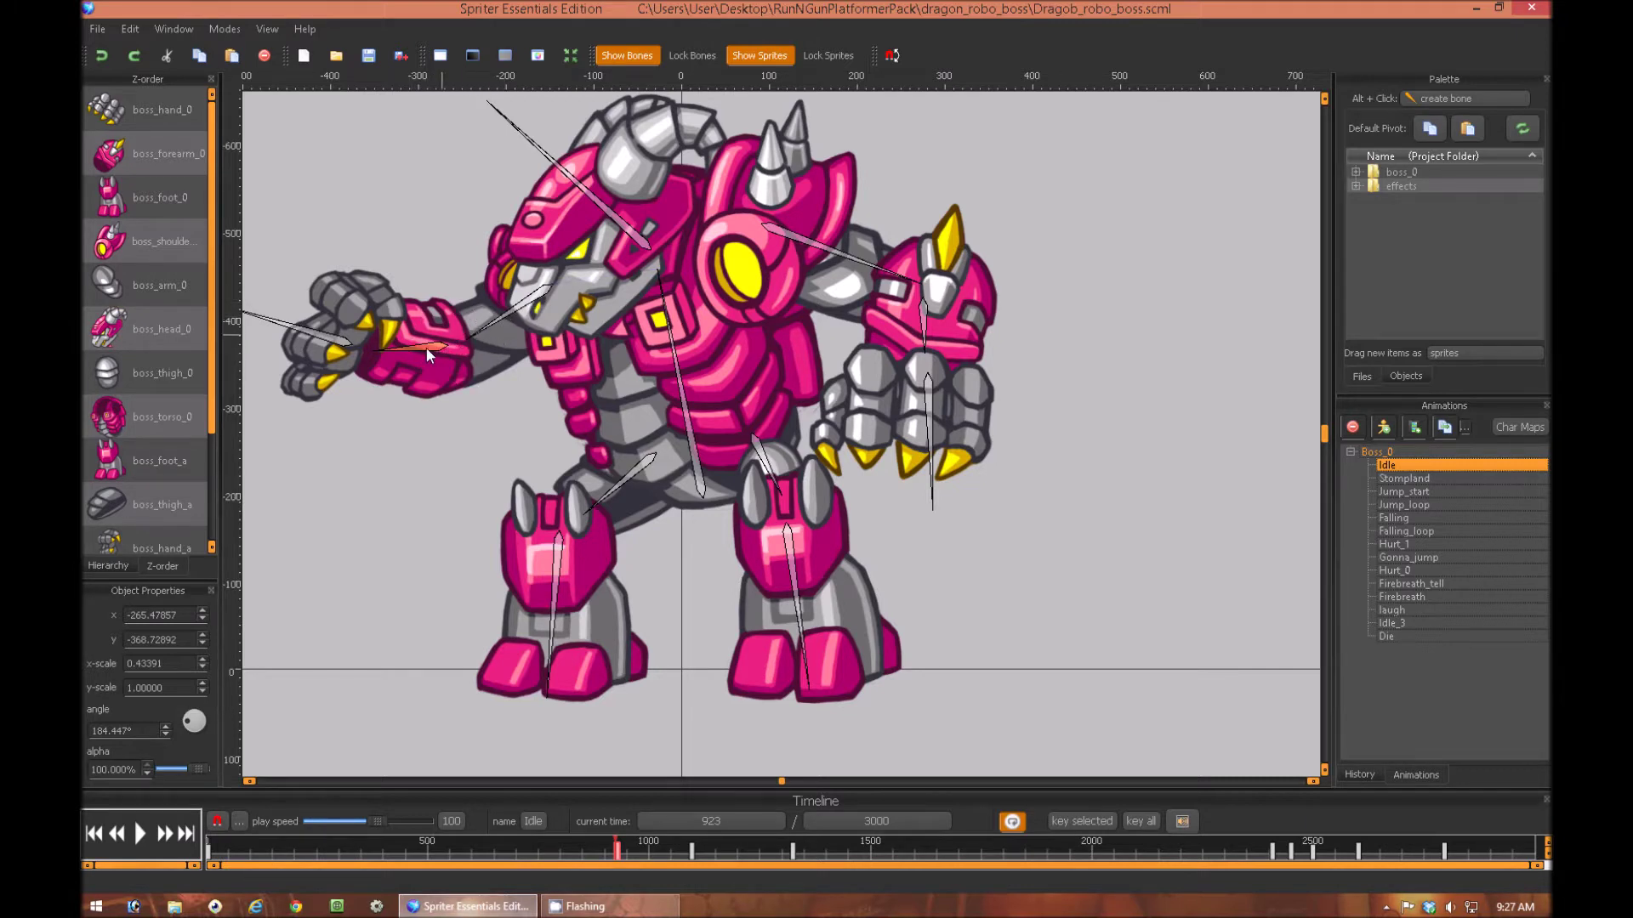
{"action": "left_click_drag", "start_coordinate": [777, 564], "coordinate": [772, 562]}
{"action": "left_click", "coordinate": [359, 503]}
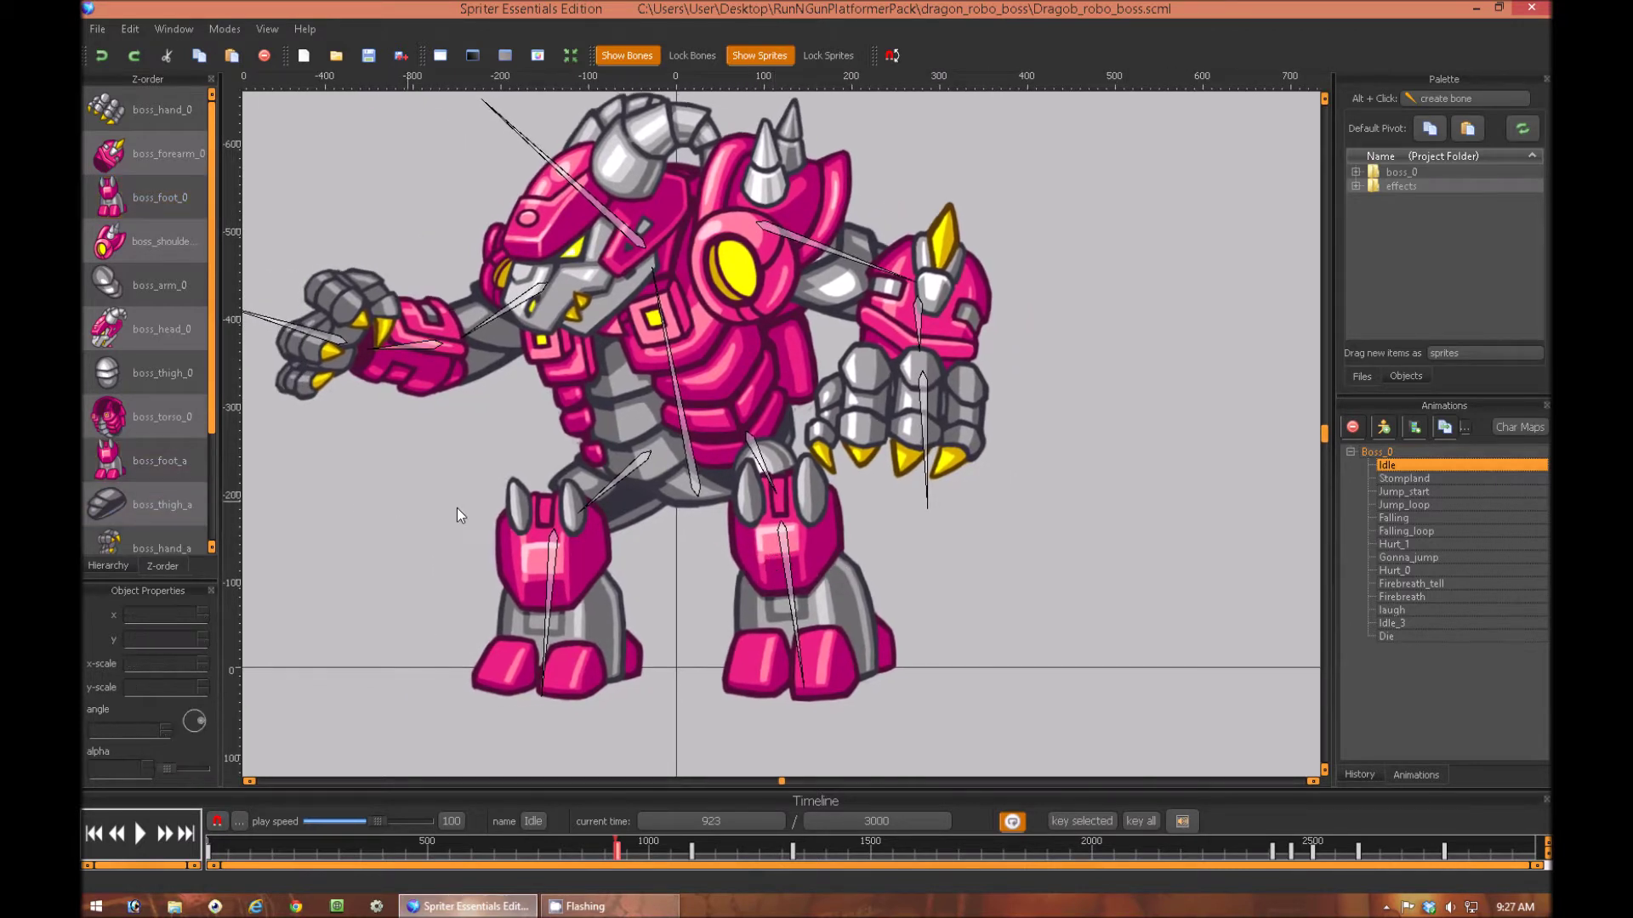
Place boss_arm_0.png from the boss_0 folder behind the hip at about x 102, y -253 as the tail's base
{"action": "left_click", "coordinate": [1355, 172]}
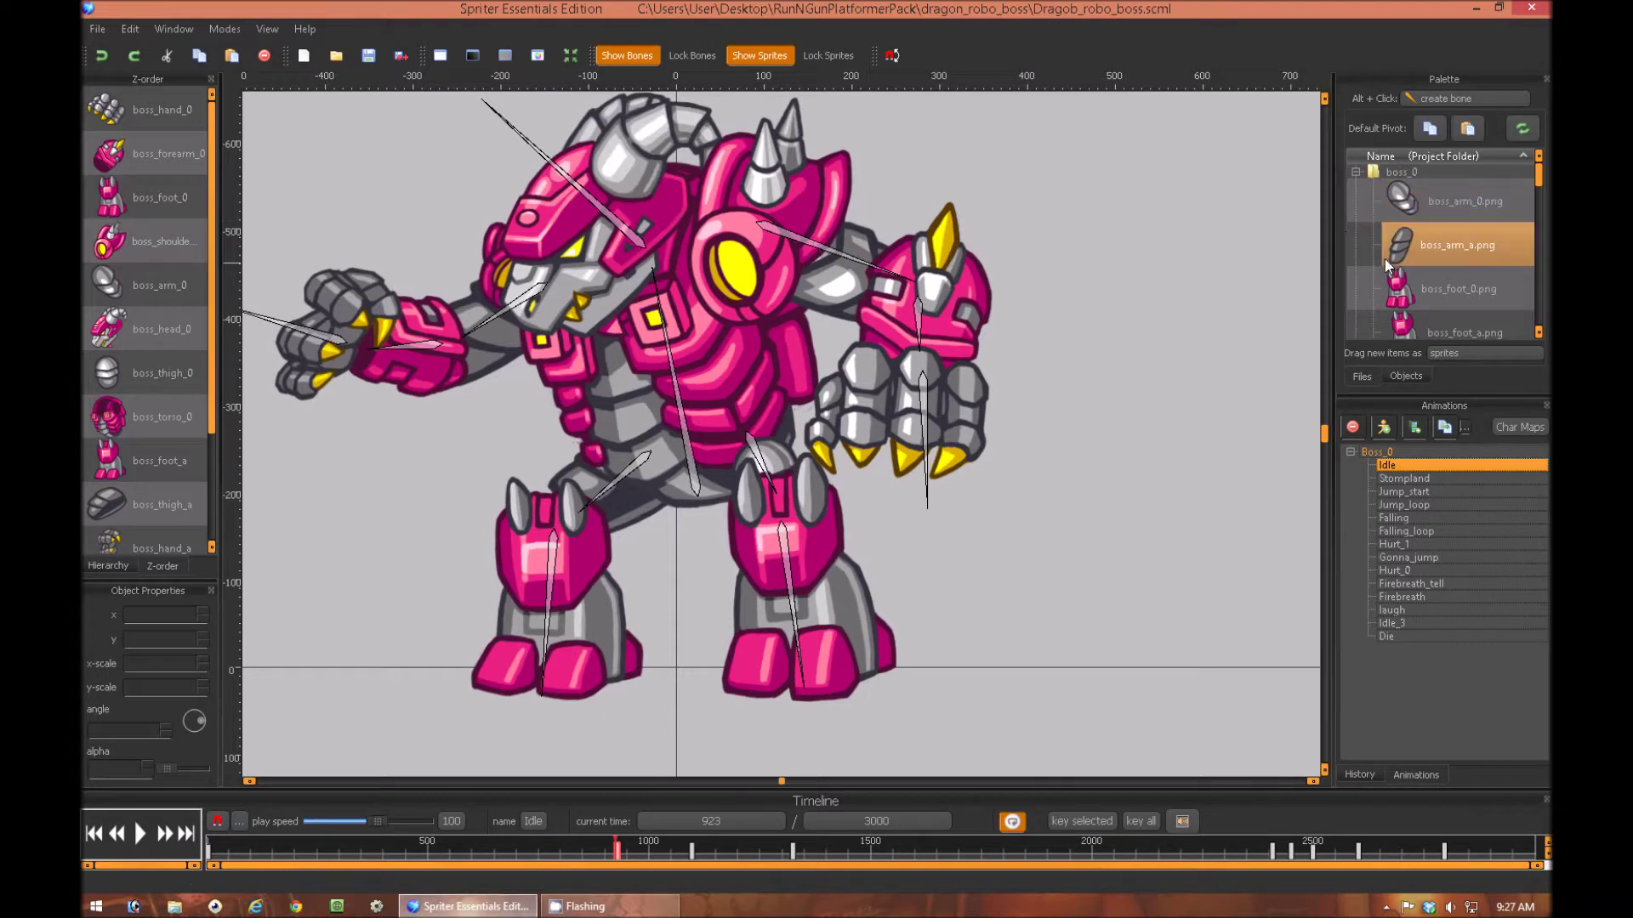
{"action": "left_click", "coordinate": [1405, 213]}
{"action": "left_click_drag", "start_coordinate": [1405, 212], "coordinate": [767, 447]}
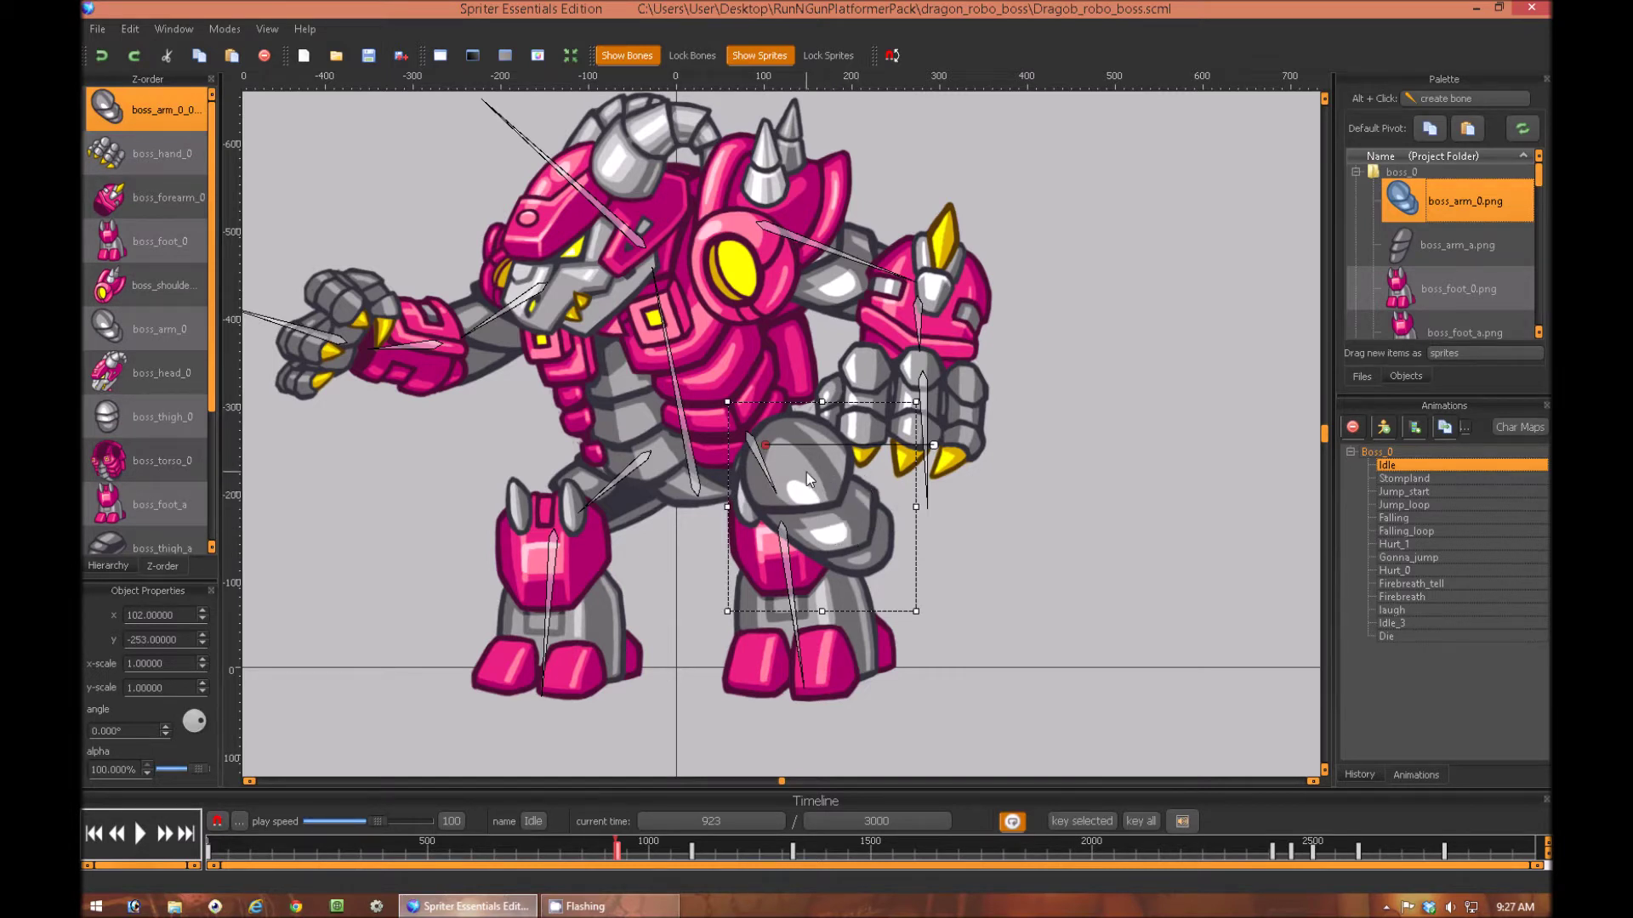
Duplicate the tail's base sprite, place the copy farther out, scale it to about 0.77 and rotate it to about 22°
{"action": "key", "text": "ctrl+c"}
{"action": "key", "text": "ctrl+v"}
{"action": "left_click_drag", "start_coordinate": [807, 468], "coordinate": [916, 544]}
{"action": "left_click_drag", "start_coordinate": [1017, 478], "coordinate": [983, 464]}
{"action": "left_click_drag", "start_coordinate": [922, 537], "coordinate": [922, 547]}
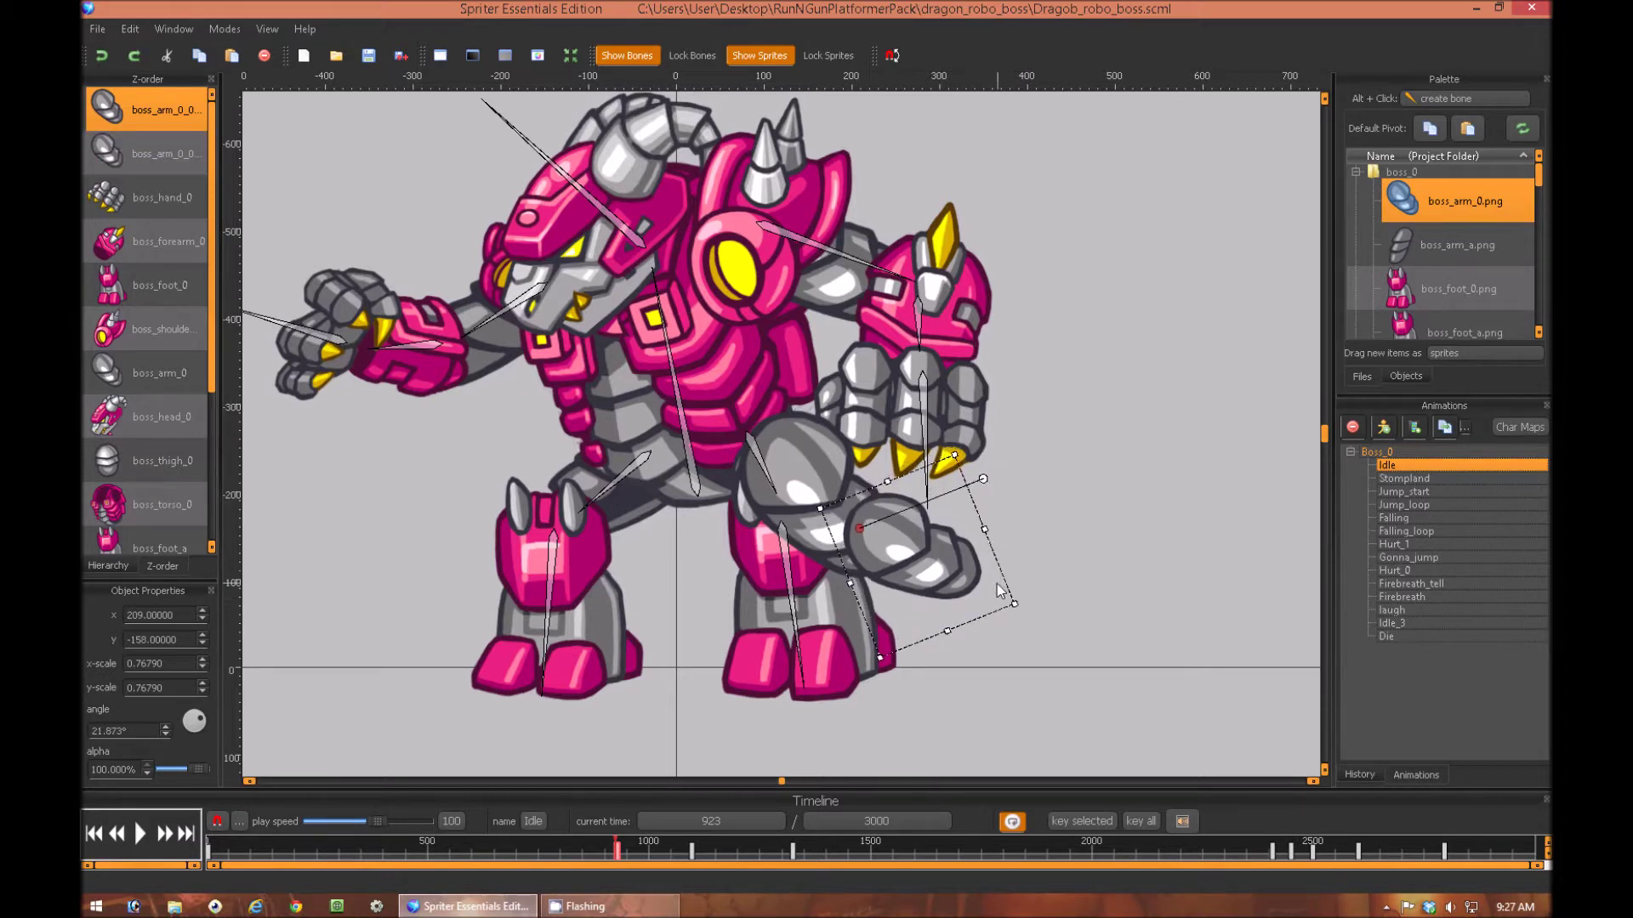
Add a third tail segment by duplicating the second, scaled to about 0.63 and rotated to about 37°
{"action": "left_click_drag", "start_coordinate": [908, 555], "coordinate": [989, 607]}
{"action": "key", "text": "ctrl+c"}
{"action": "key", "text": "ctrl+v"}
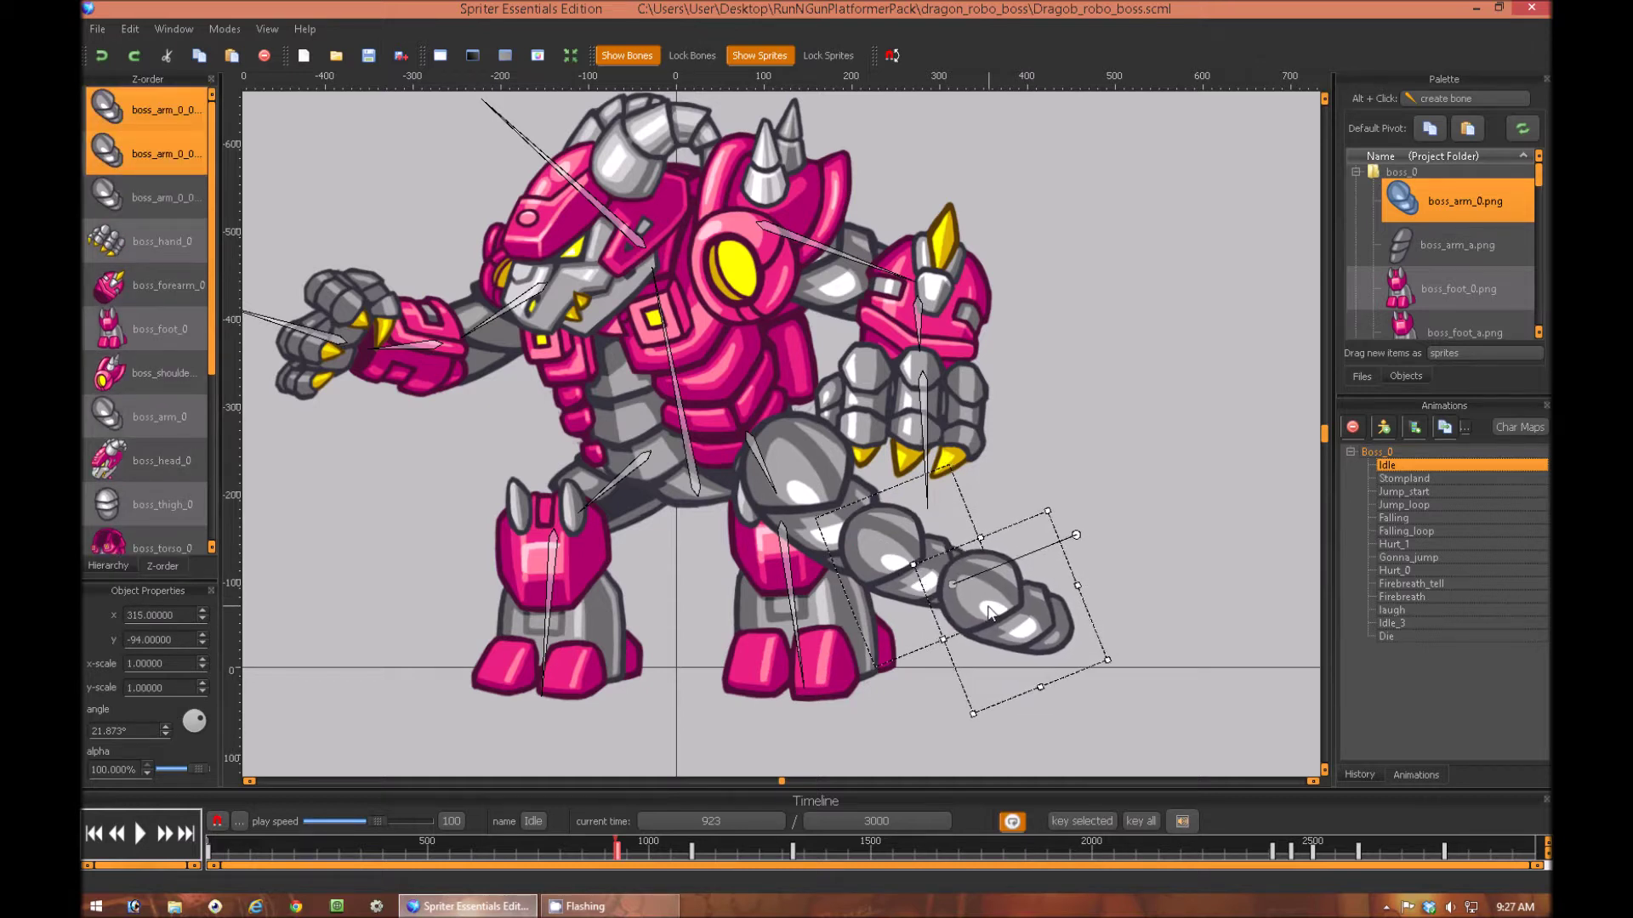
{"action": "left_click_drag", "start_coordinate": [1105, 660], "coordinate": [1080, 652]}
{"action": "left_click_drag", "start_coordinate": [1057, 549], "coordinate": [1044, 516]}
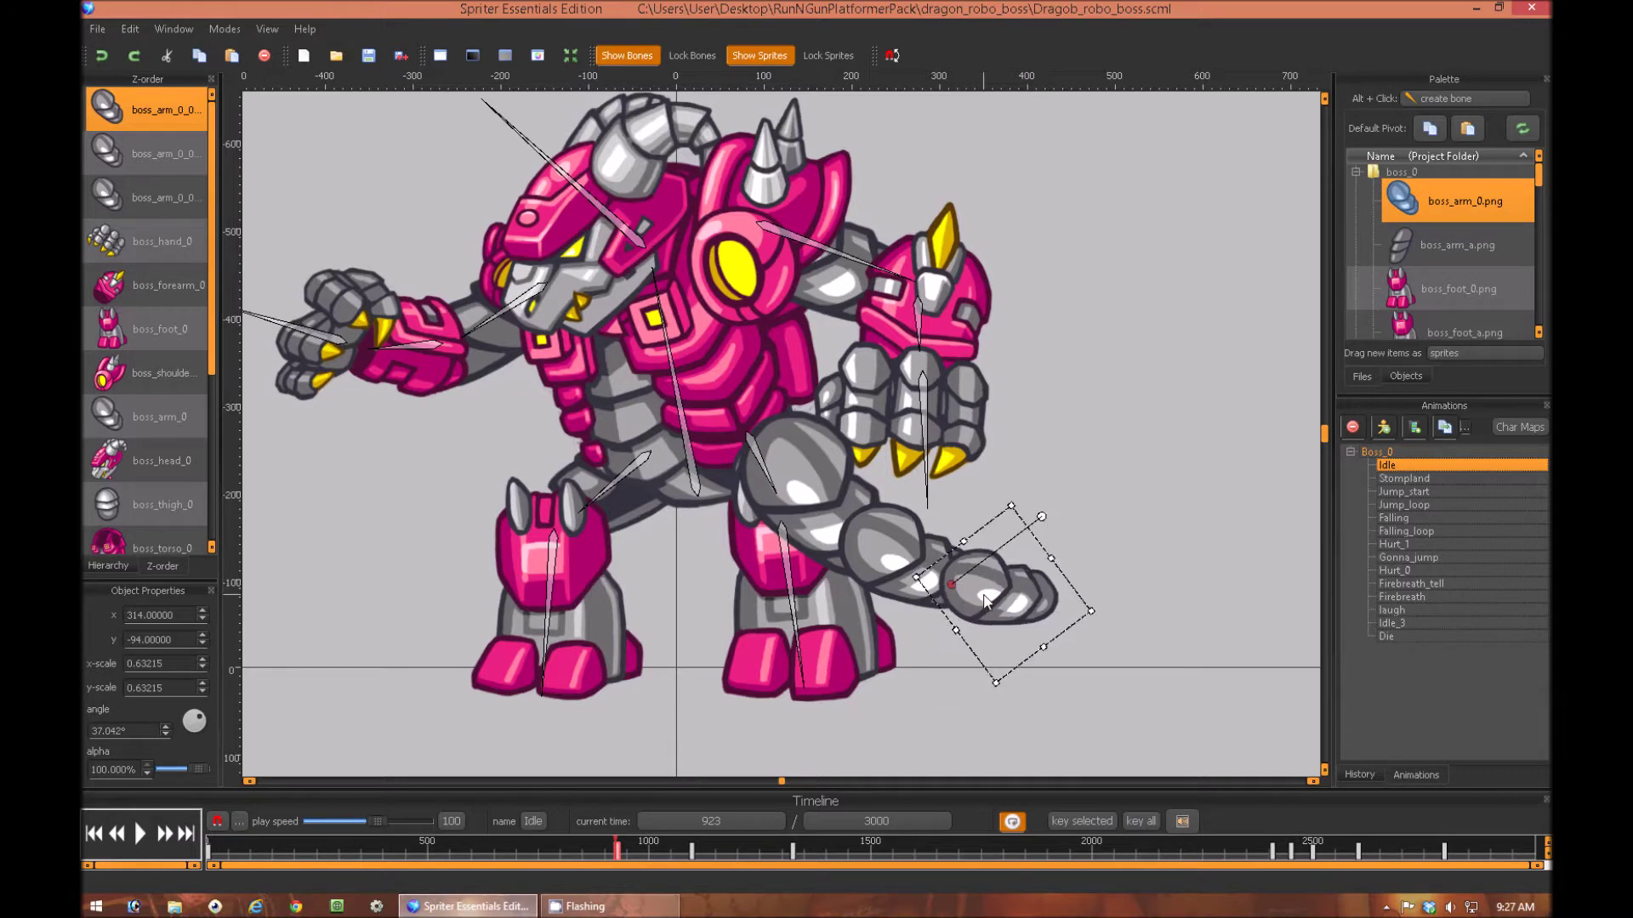
Paste another tail segment, place it beyond the third one and adjust its rotation
{"action": "key", "text": "ctrl+v"}
{"action": "left_click_drag", "start_coordinate": [1023, 626], "coordinate": [1063, 620]}
{"action": "left_click_drag", "start_coordinate": [1091, 528], "coordinate": [1084, 549]}
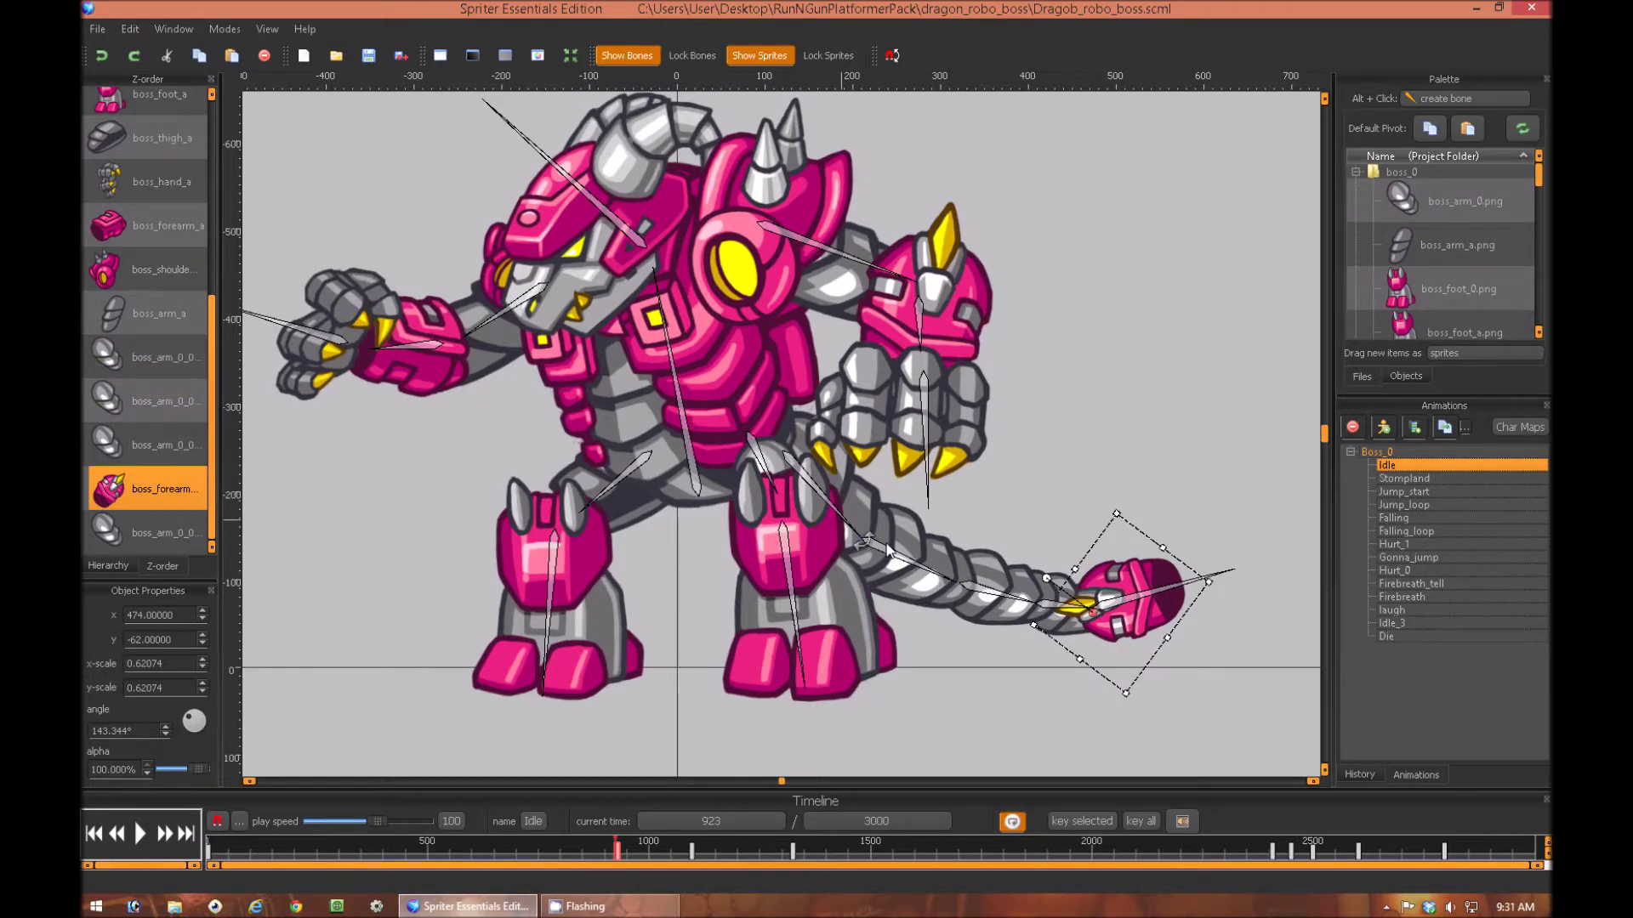
Swing the tail by its bones, then rotate the tail-tip bone to about 14°
{"action": "left_click", "coordinate": [1150, 415]}
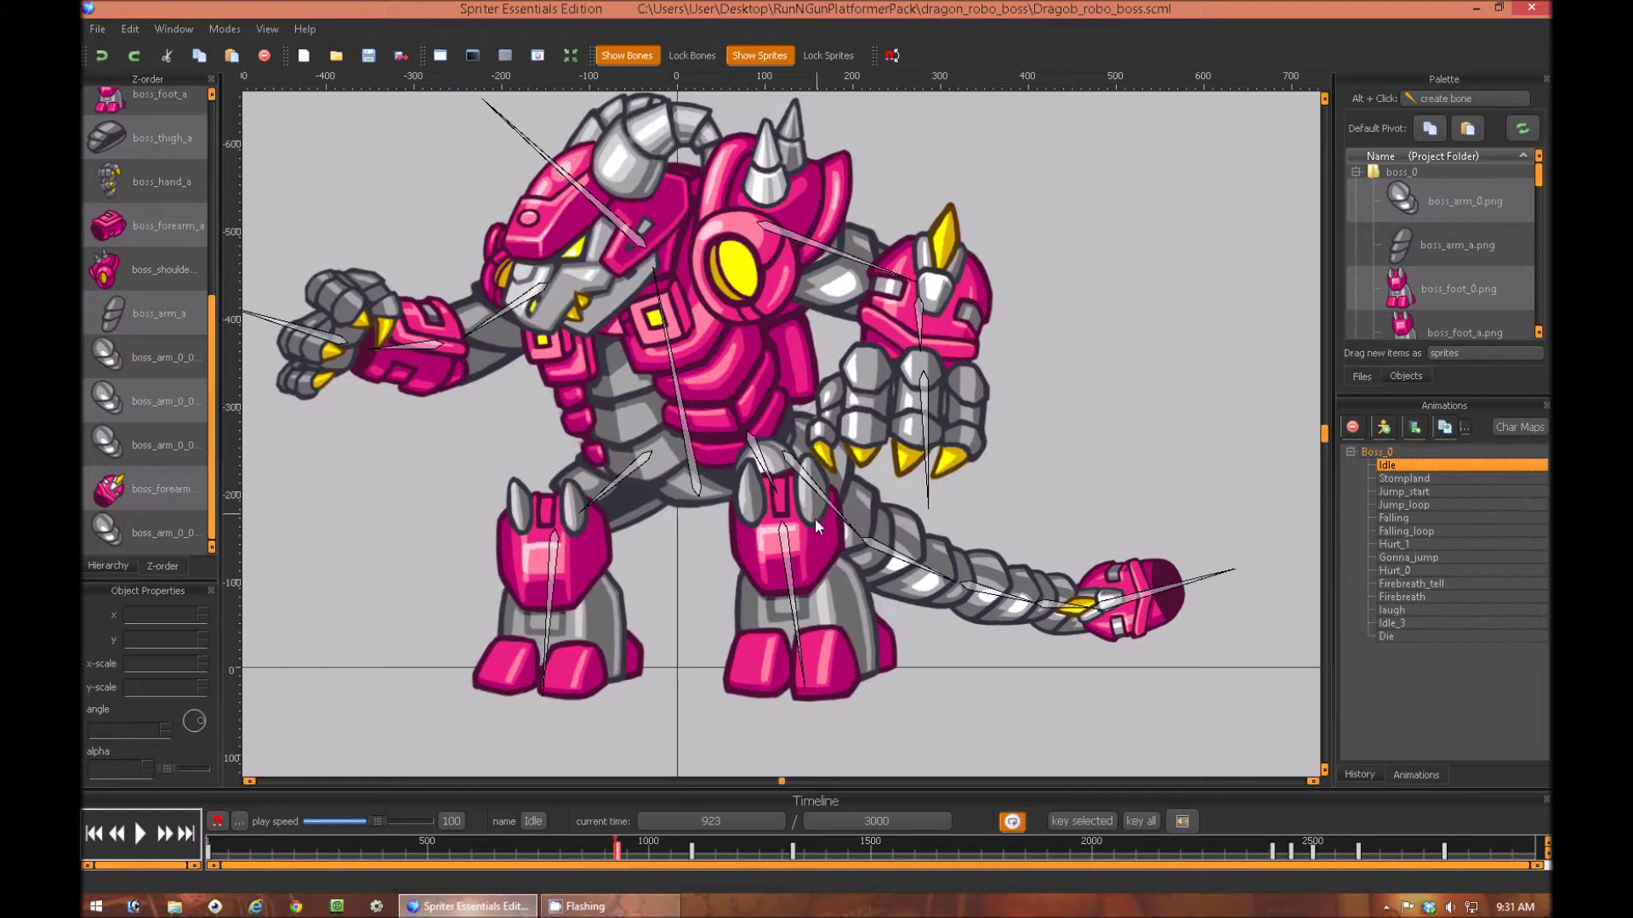
{"action": "left_click_drag", "start_coordinate": [846, 523], "coordinate": [848, 526]}
{"action": "left_click_drag", "start_coordinate": [953, 570], "coordinate": [1186, 442]}
{"action": "left_click_drag", "start_coordinate": [1099, 557], "coordinate": [948, 578]}
{"action": "left_click", "coordinate": [1049, 677]}
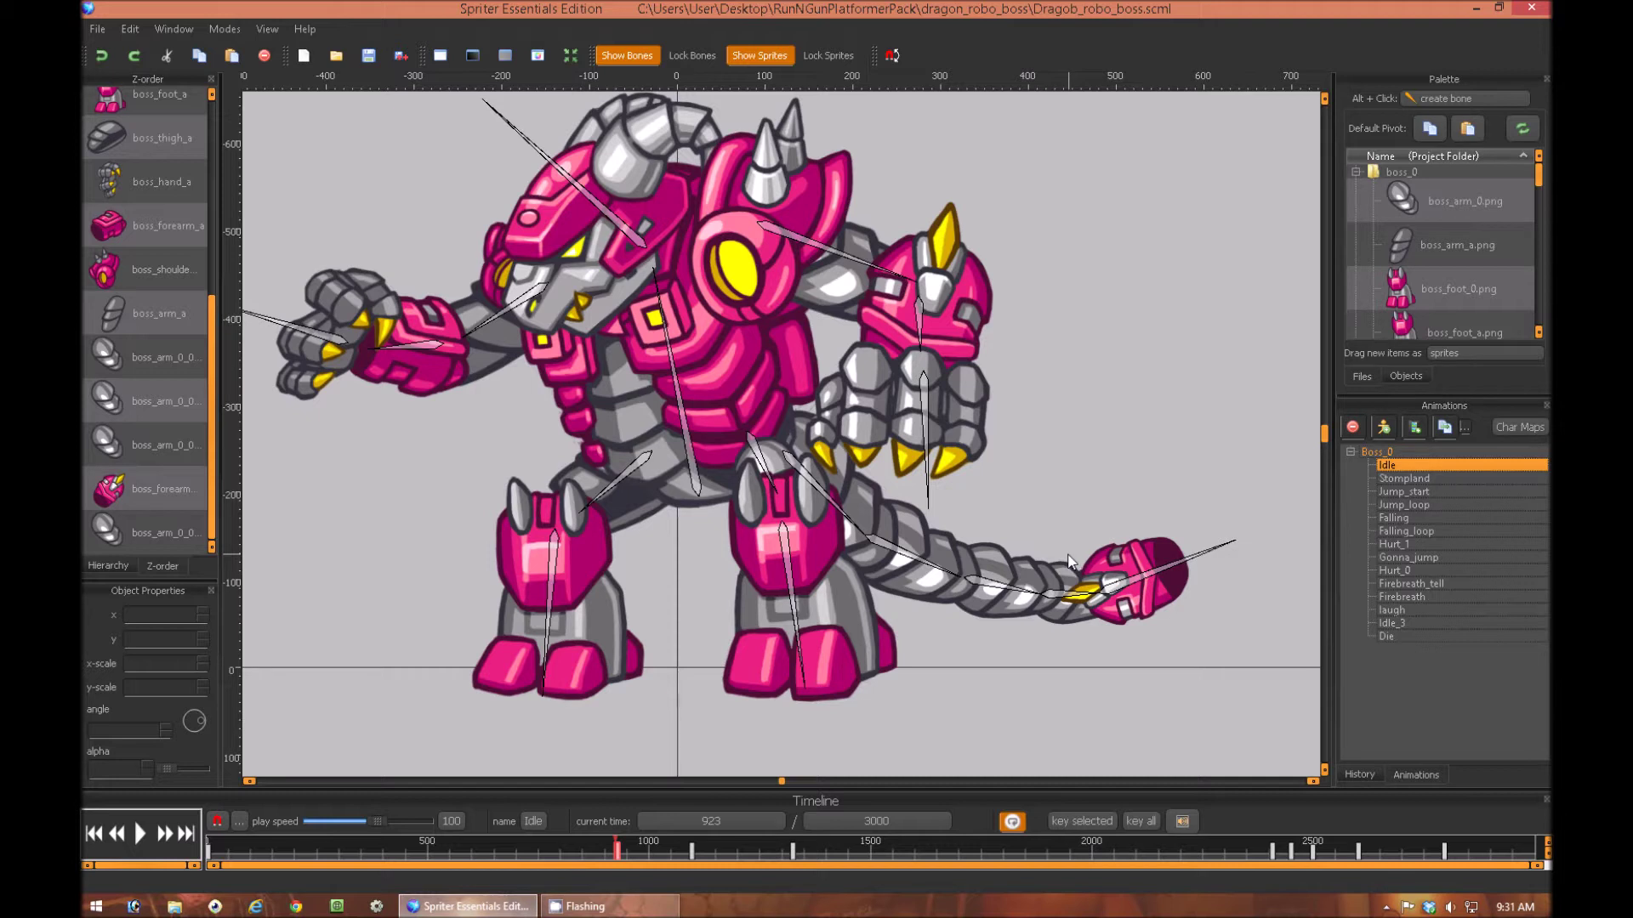
{"action": "left_click", "coordinate": [1160, 567]}
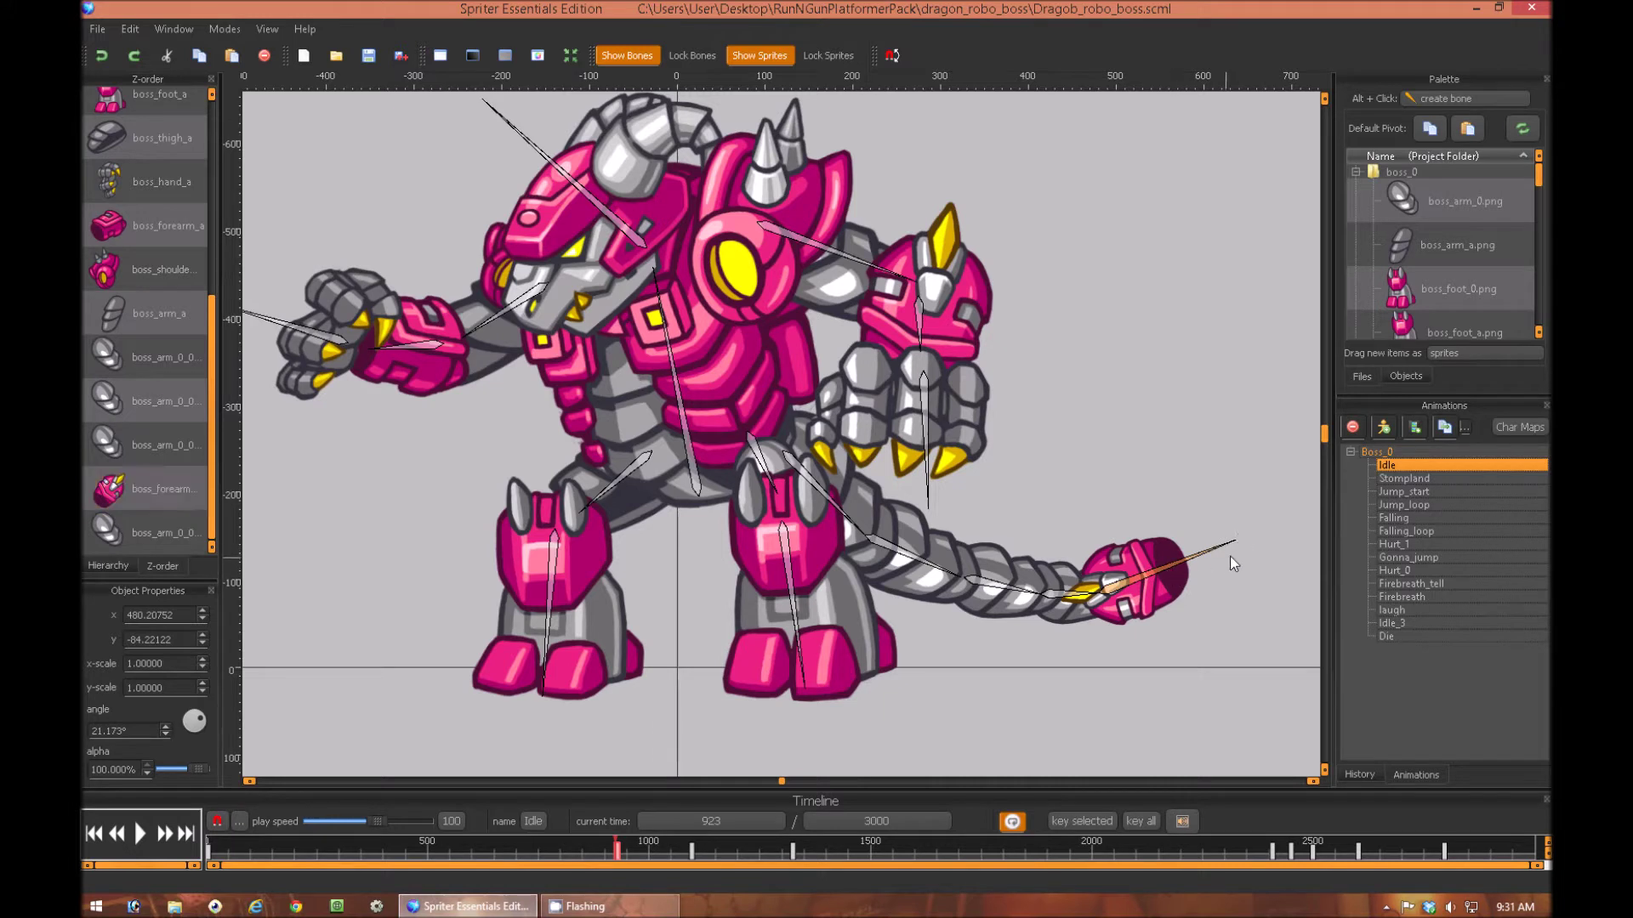
{"action": "left_click_drag", "start_coordinate": [1202, 553], "coordinate": [1242, 557]}
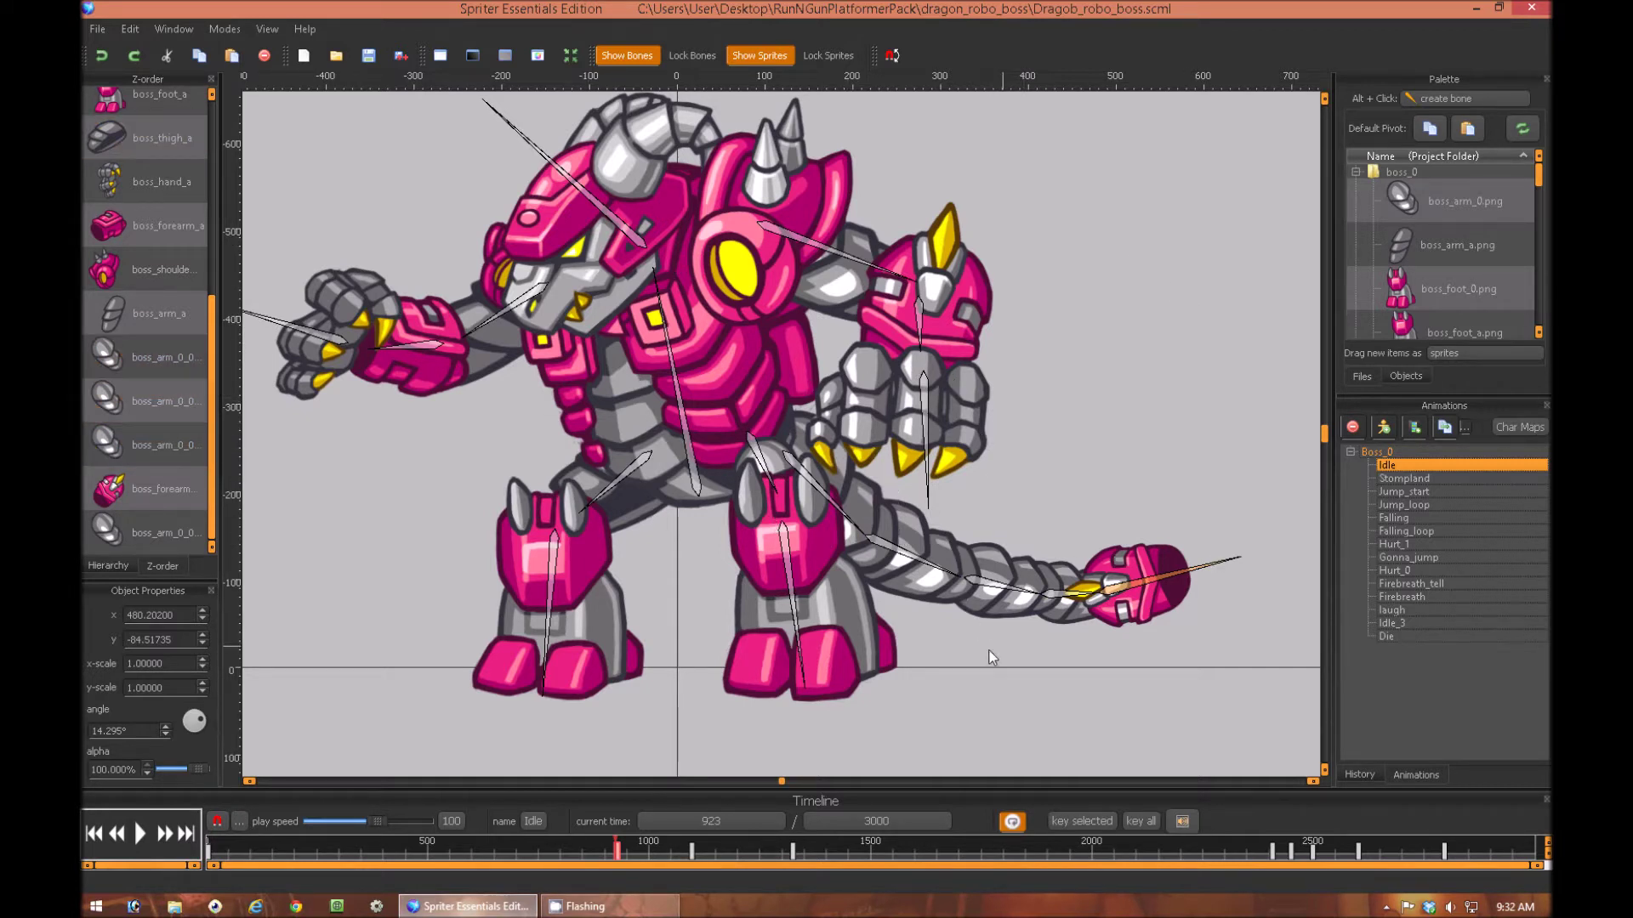
Select the tail's root bone with its child bones and sprites, and raise the tail tip
{"action": "left_click", "coordinate": [790, 463]}
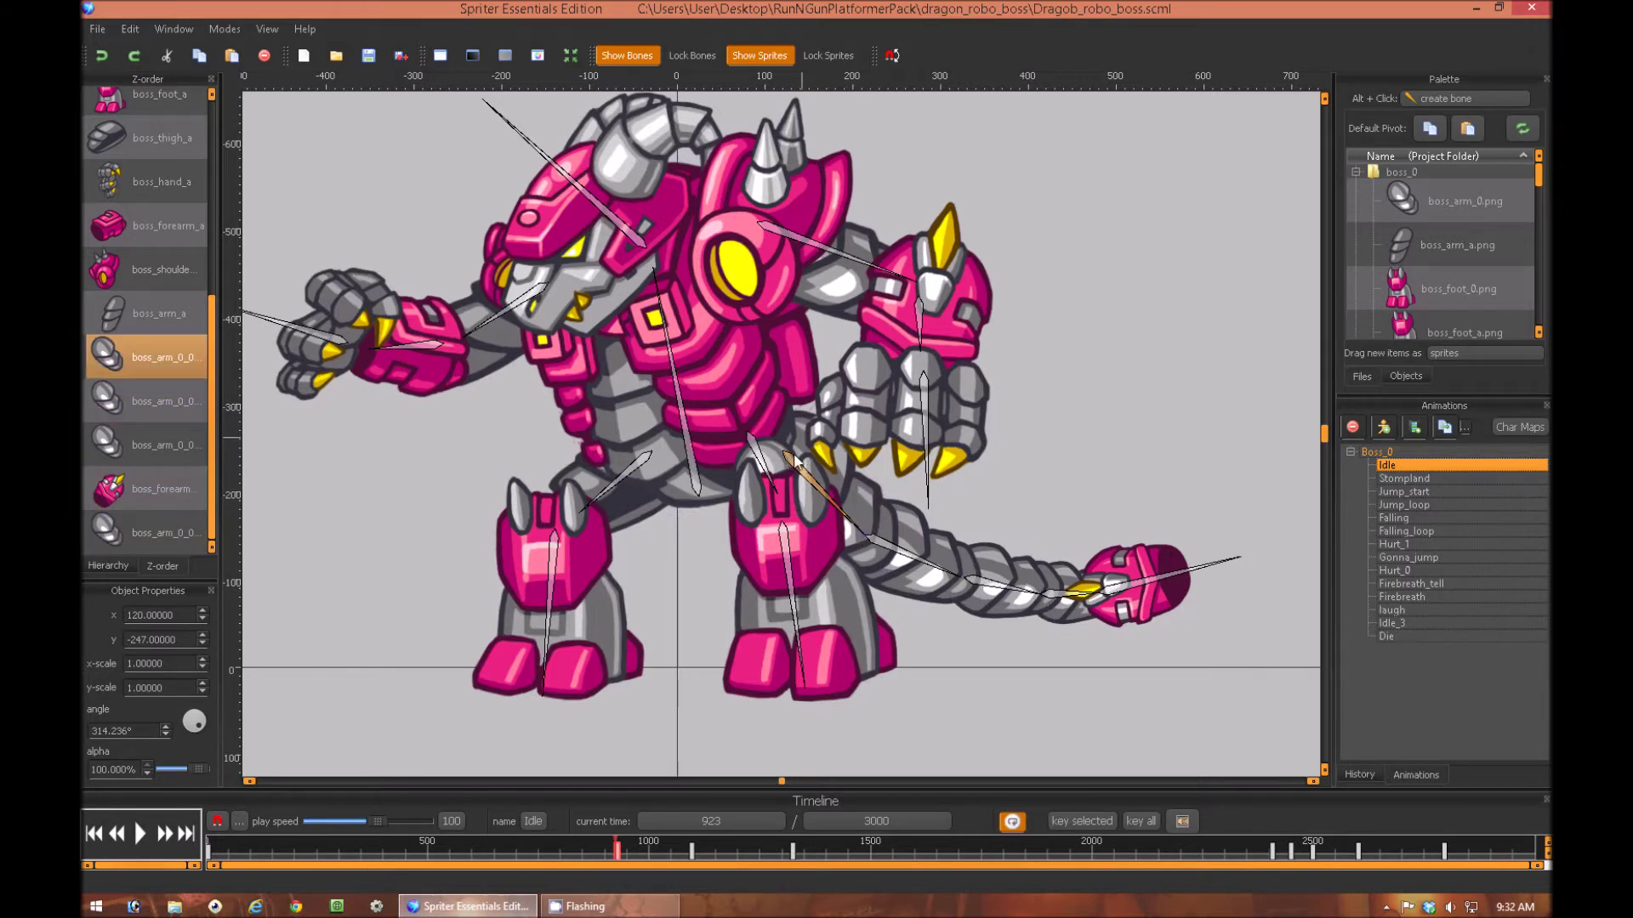
{"action": "left_click", "coordinate": [952, 551]}
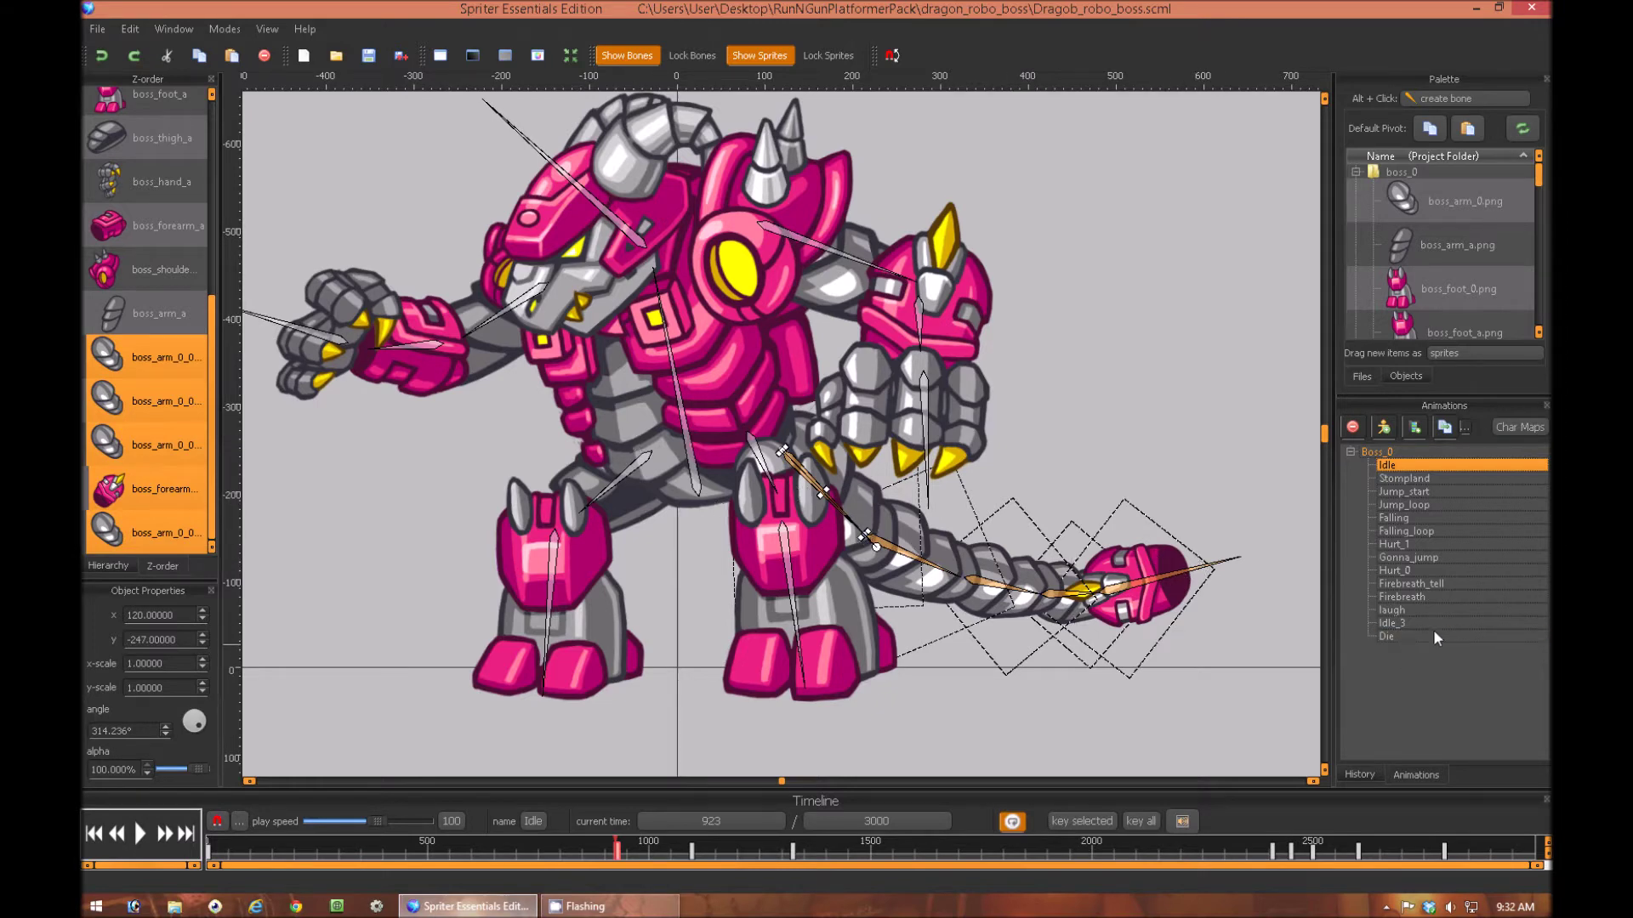
{"action": "left_click_drag", "start_coordinate": [1217, 574], "coordinate": [1207, 451]}
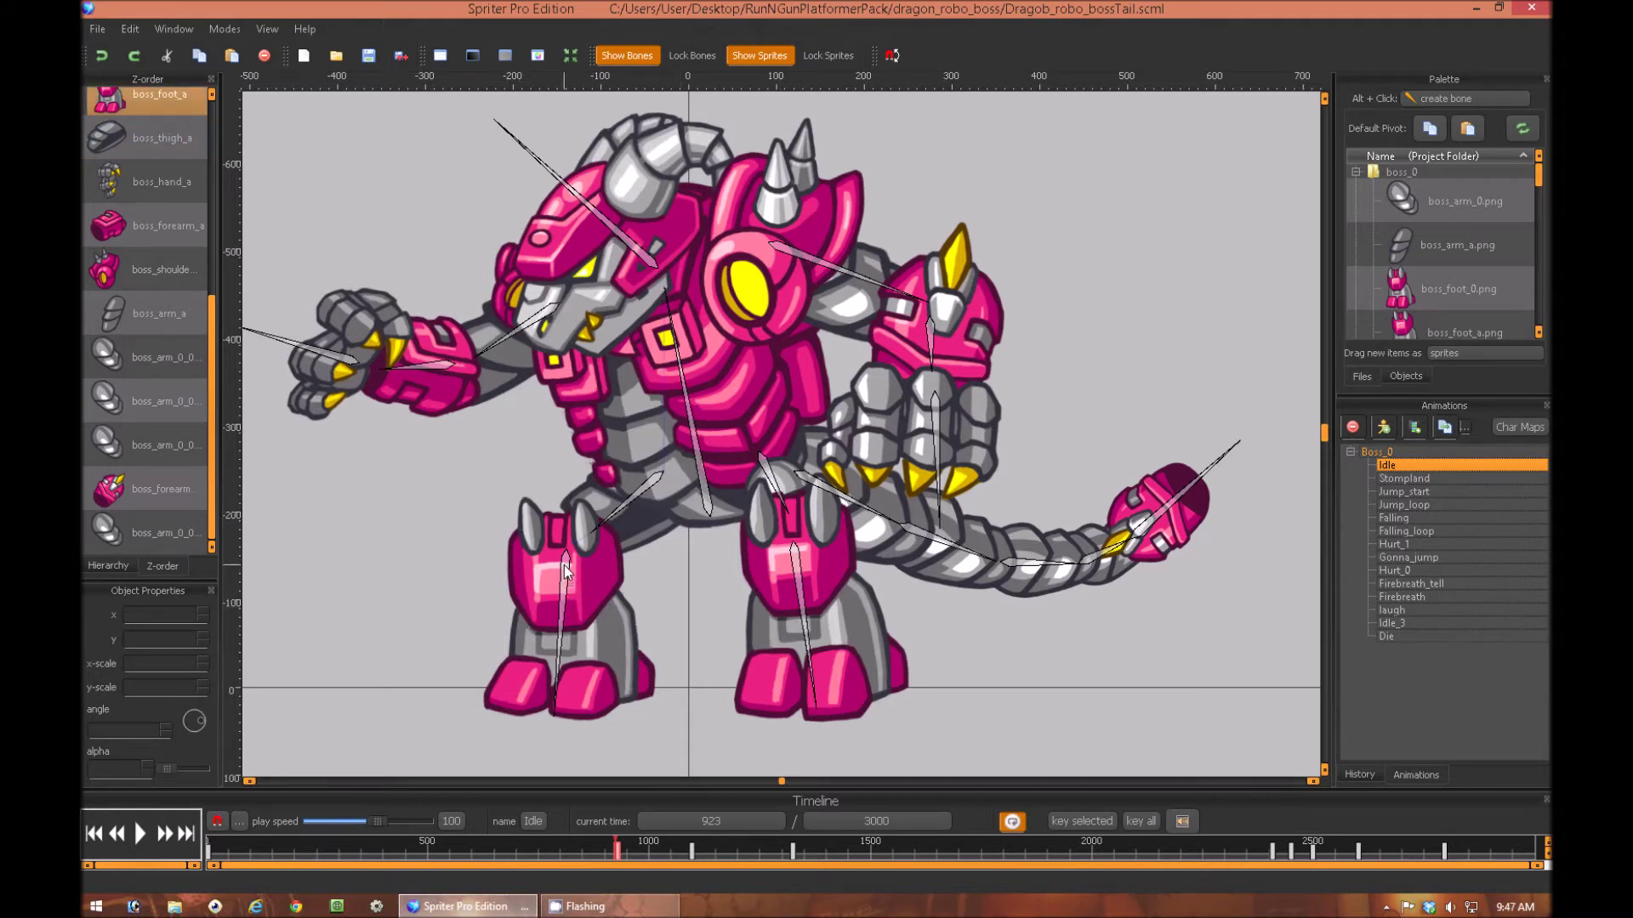
Turn on the IK lock for the leg bones to pin the feet, and shift the body forward
{"action": "mouse_move", "coordinate": [566, 571]}
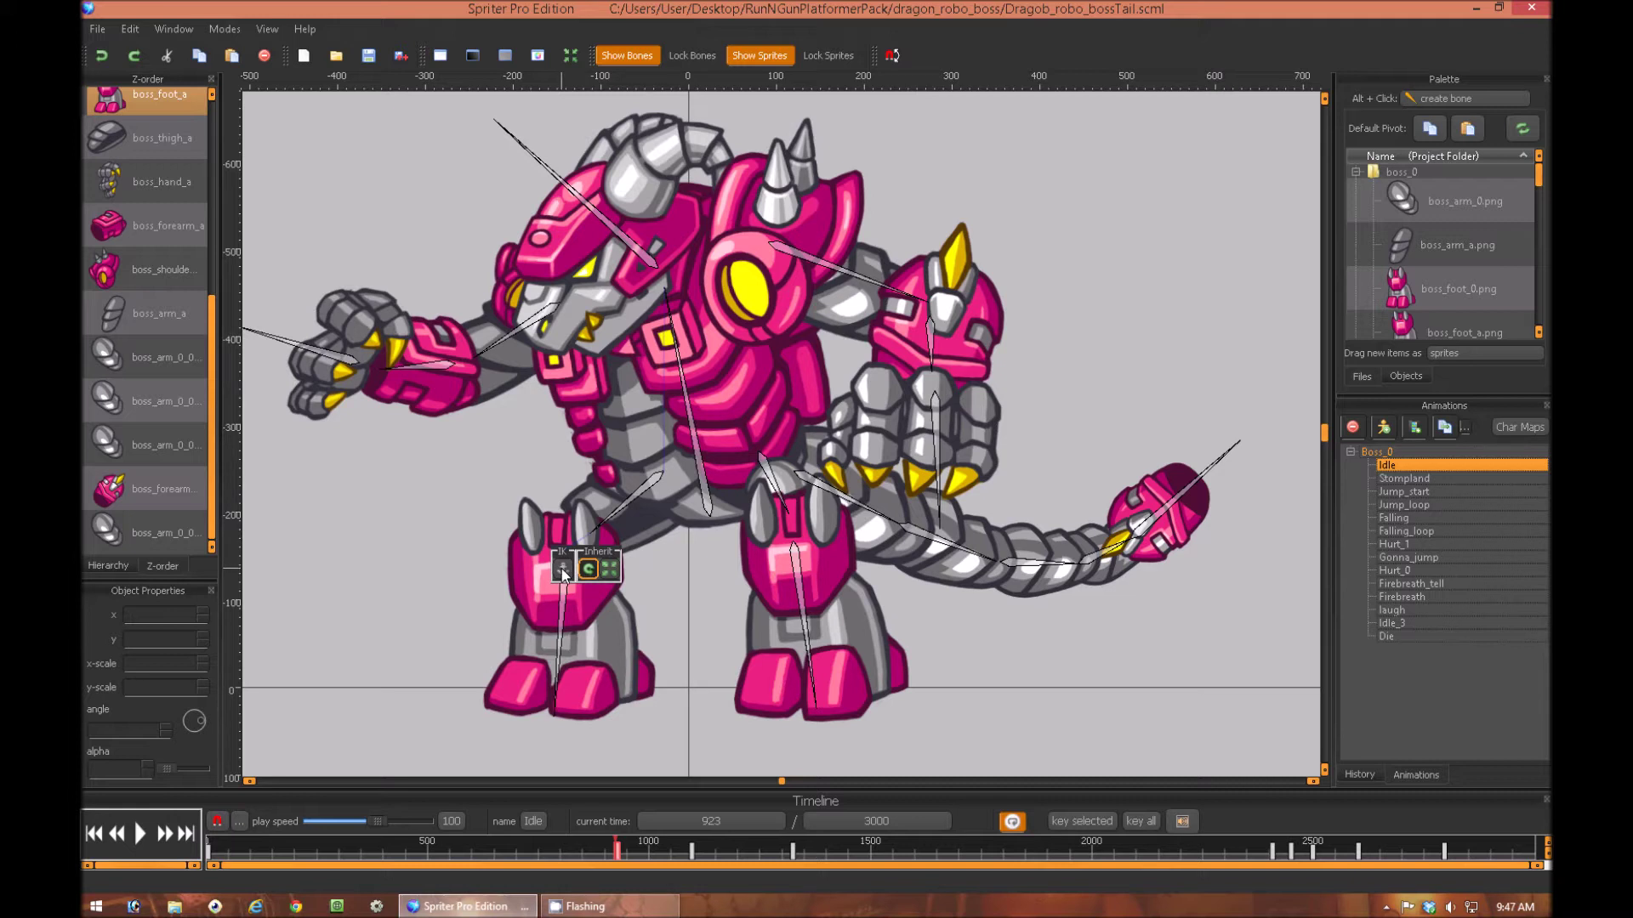
{"action": "left_click", "coordinate": [640, 753]}
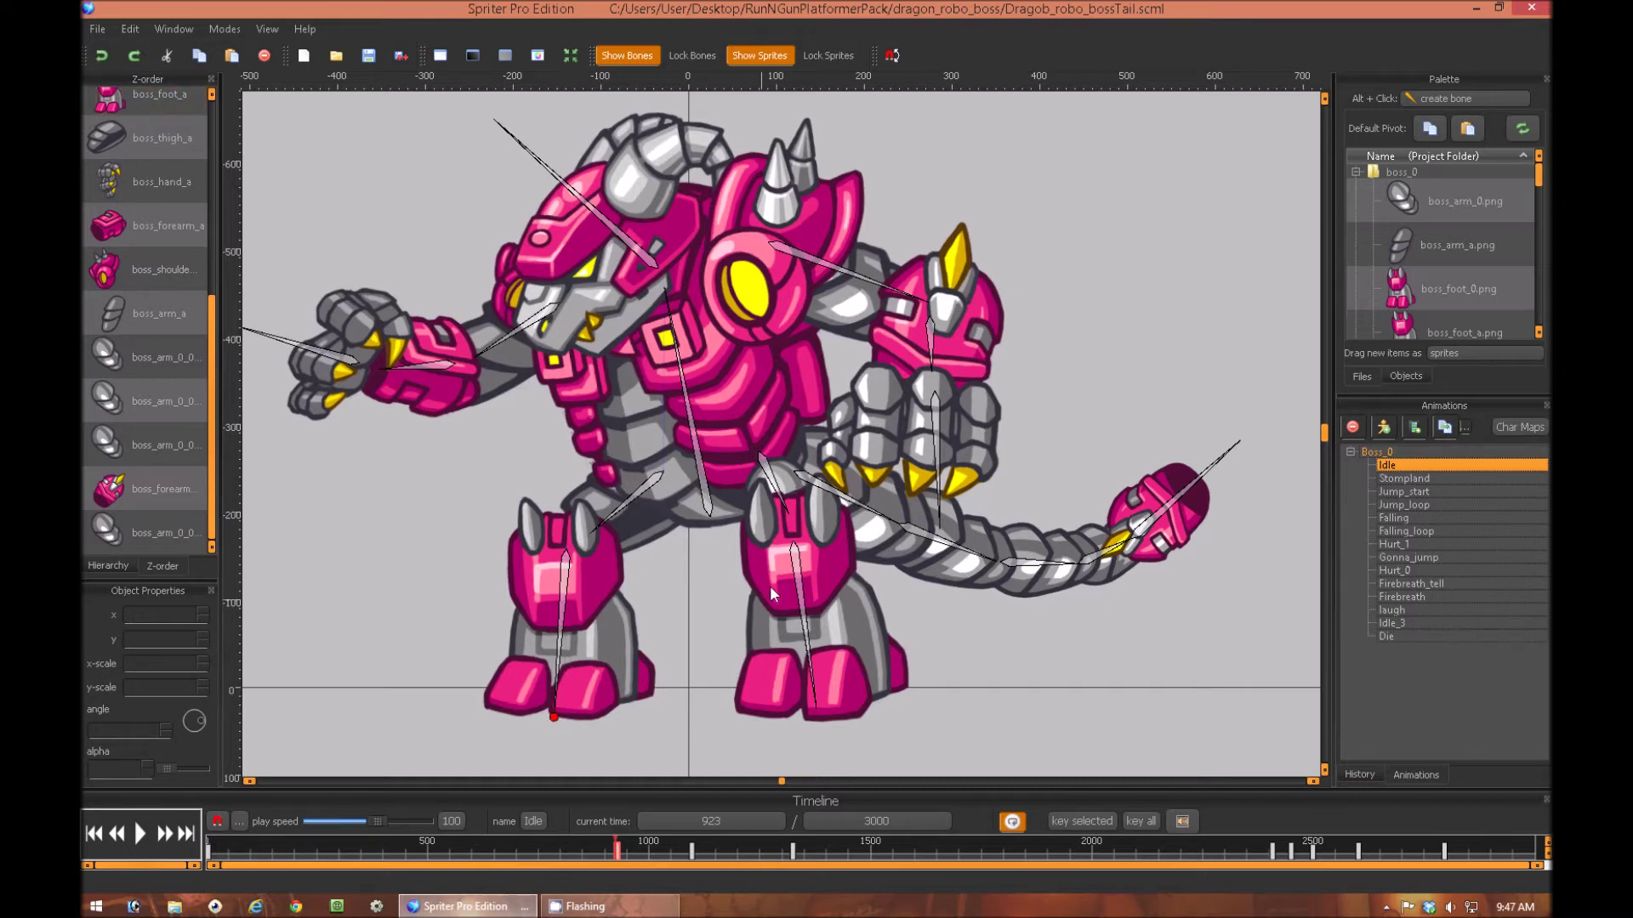
{"action": "mouse_move", "coordinate": [796, 557]}
{"action": "left_click_drag", "start_coordinate": [710, 510], "coordinate": [607, 494]}
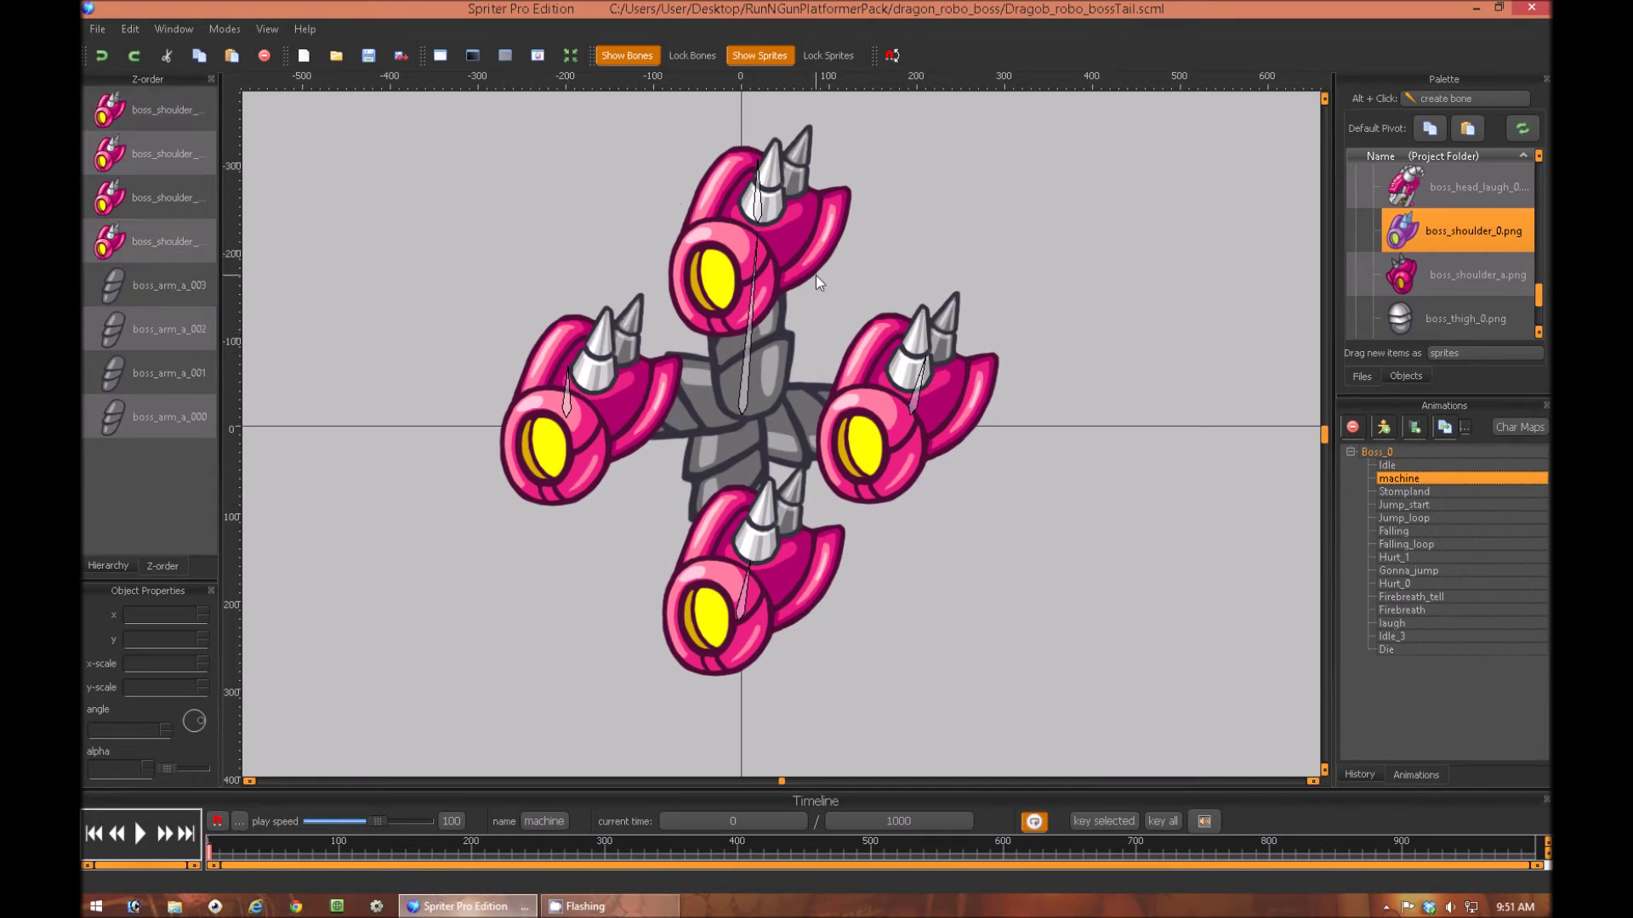
Examine the machine rig's root bone, its child bones and the shoulder sprites by selecting them in turn
{"action": "left_click", "coordinate": [742, 398]}
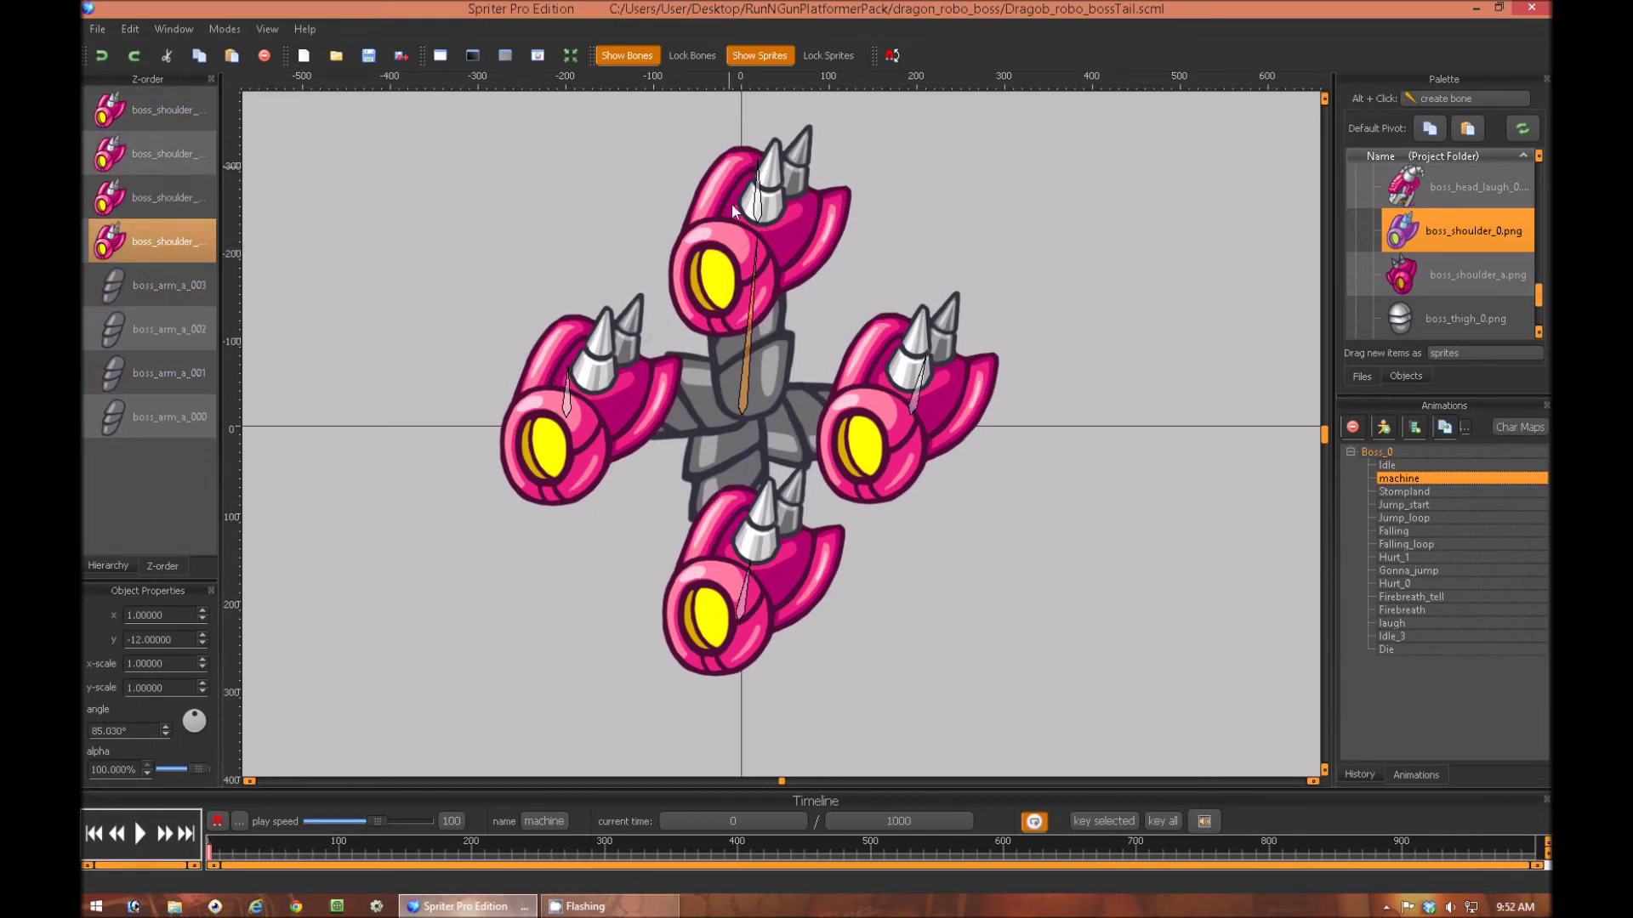
{"action": "left_click", "coordinate": [750, 281]}
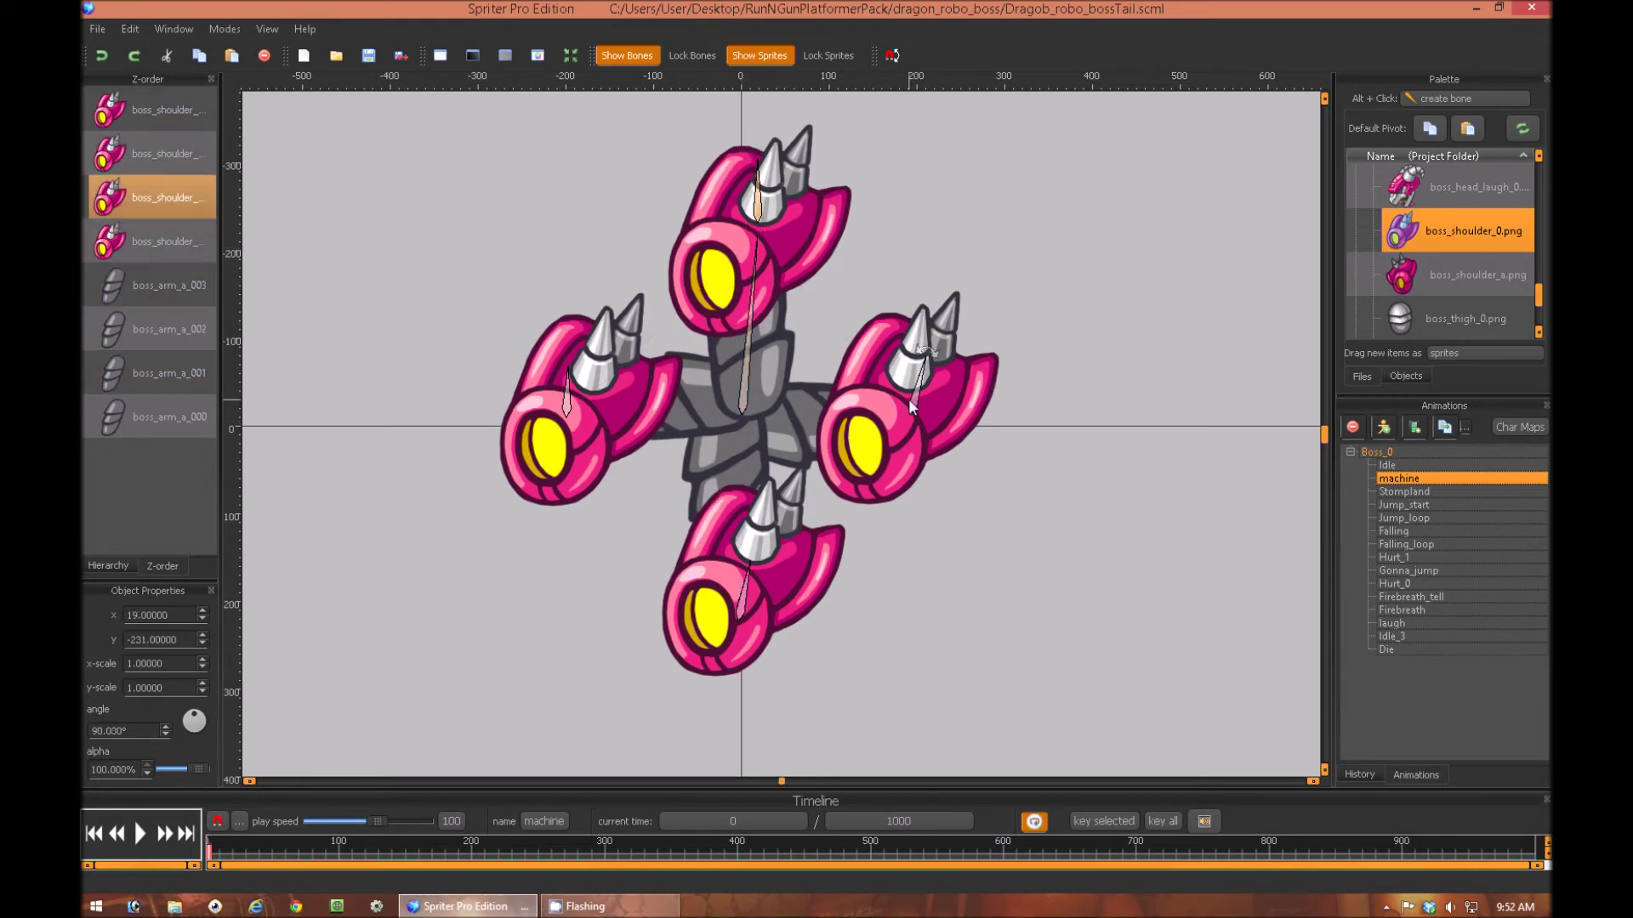
{"action": "left_click", "coordinate": [738, 603]}
{"action": "left_click", "coordinate": [591, 413]}
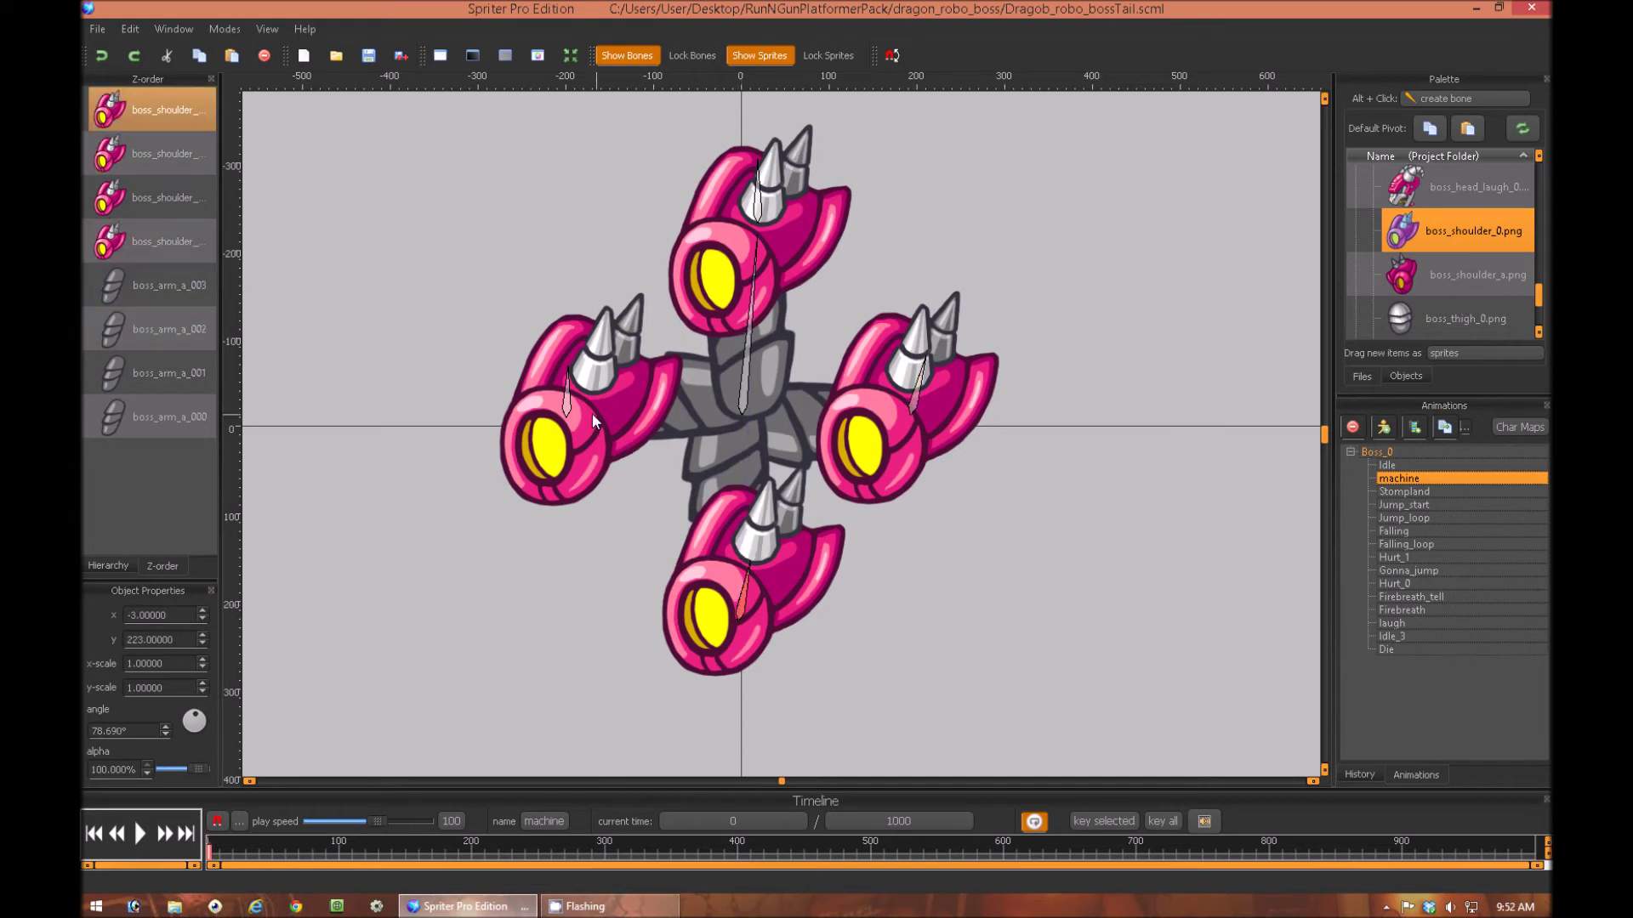
{"action": "left_click", "coordinate": [547, 478]}
{"action": "left_click", "coordinate": [672, 255], "text": "ctrl"}
{"action": "left_click", "coordinate": [696, 233], "text": "ctrl"}
{"action": "left_click", "coordinate": [952, 425]}
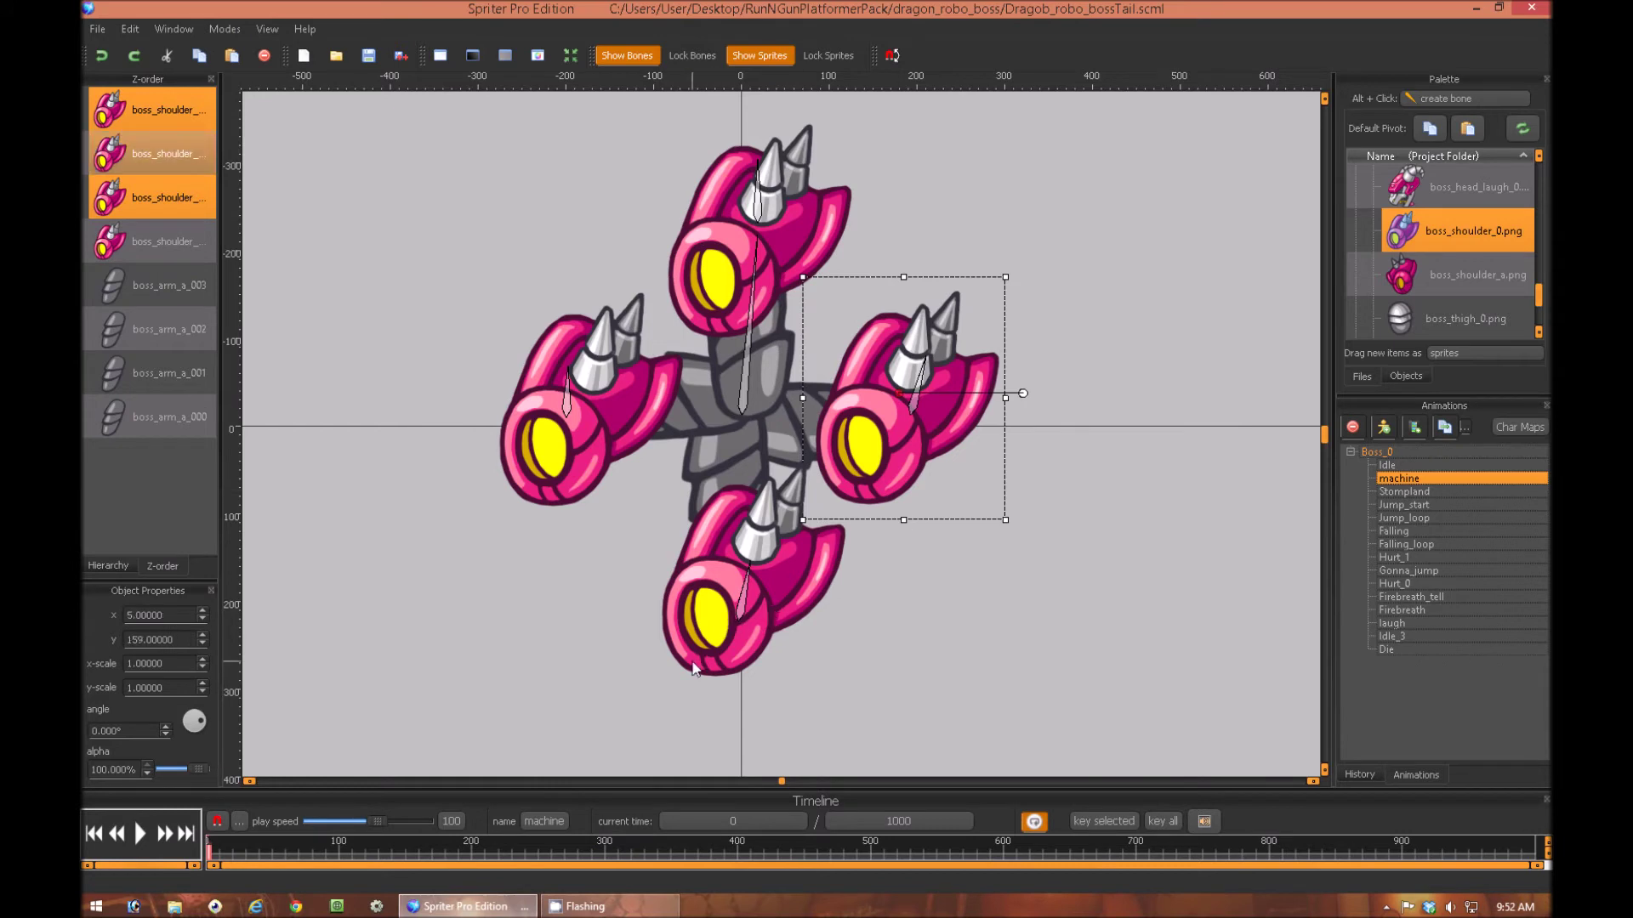
{"action": "left_click", "coordinate": [730, 627]}
{"action": "left_click", "coordinate": [541, 491]}
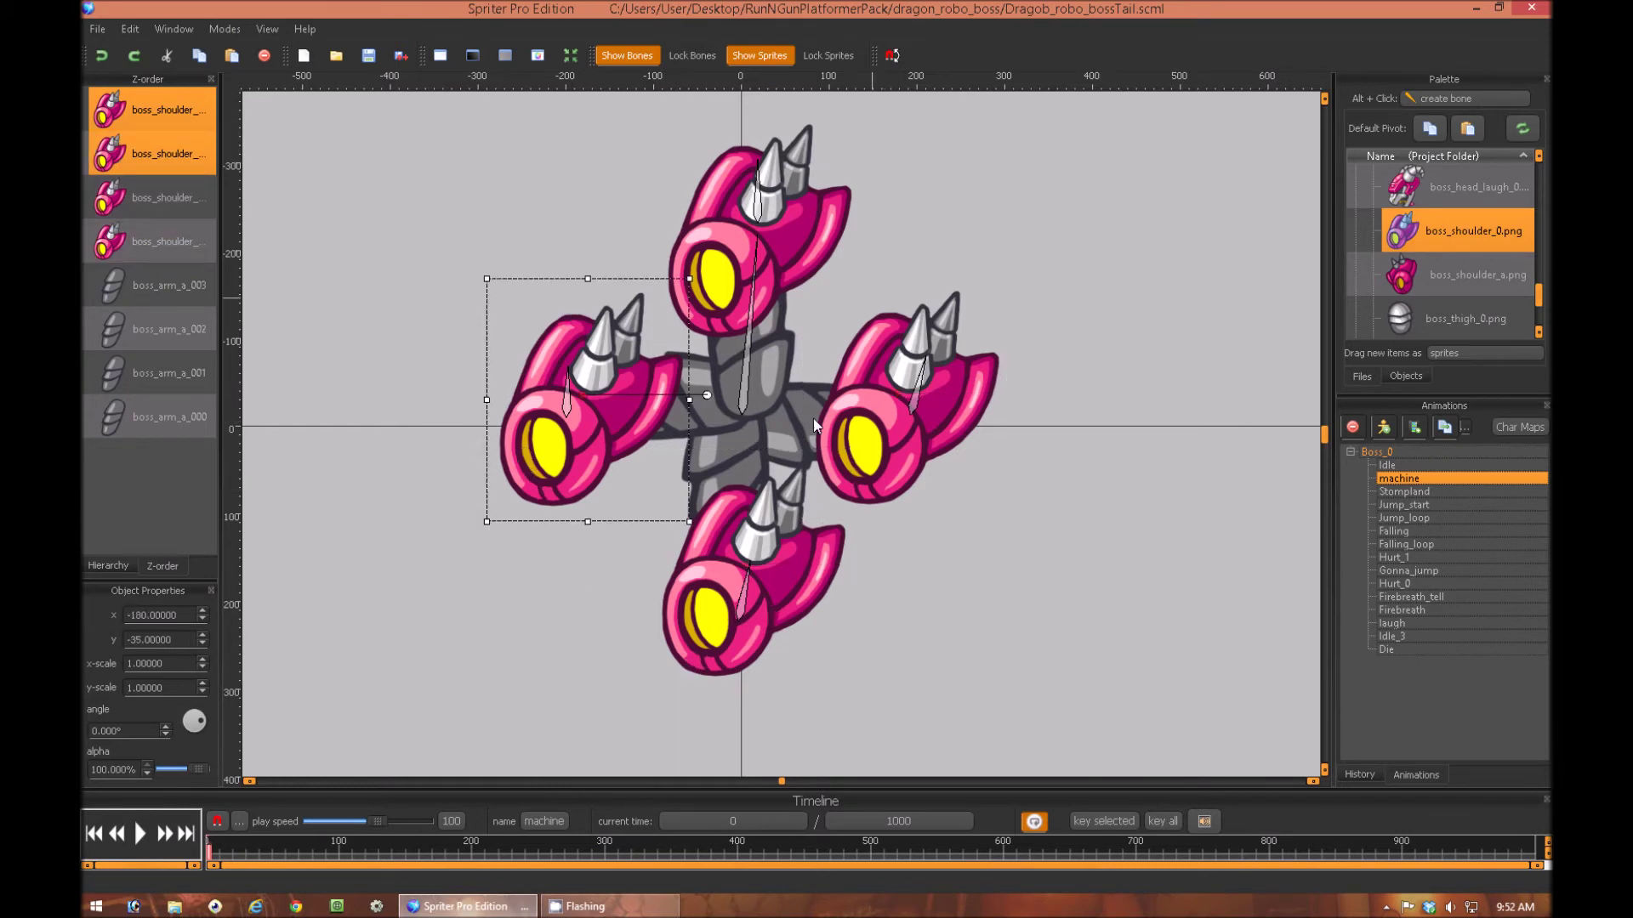
{"action": "left_click", "coordinate": [456, 213]}
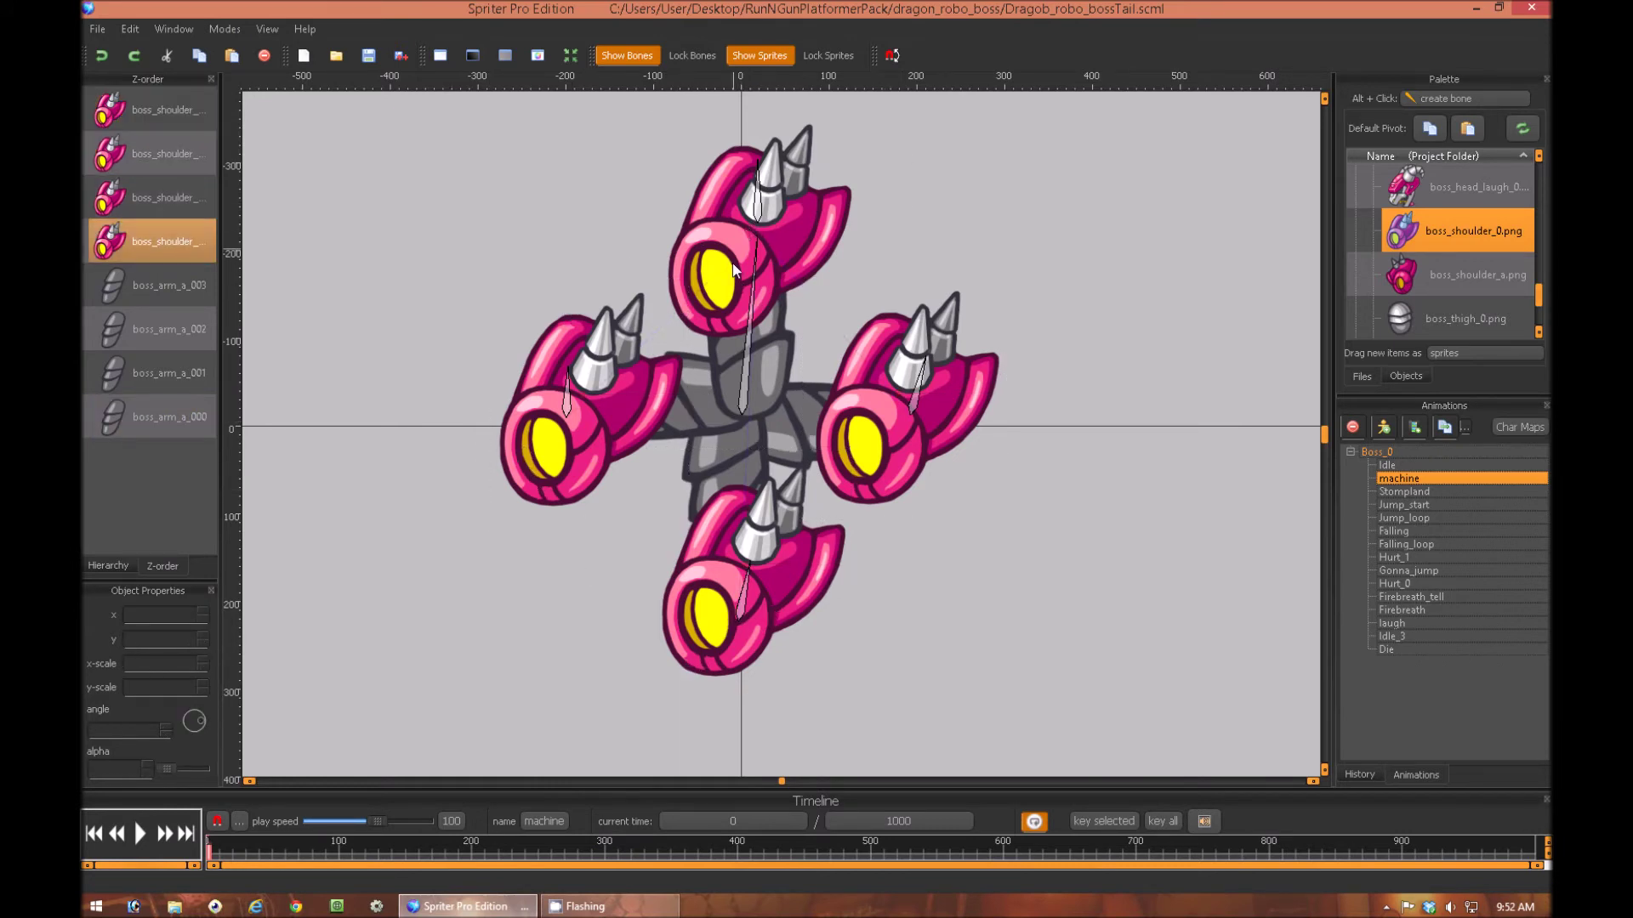
Rotate the machine's root bone back and forth, leaving it at about 84°
{"action": "mouse_move", "coordinate": [760, 212]}
{"action": "left_click", "coordinate": [758, 248]}
{"action": "left_click_drag", "start_coordinate": [756, 252], "coordinate": [709, 361]}
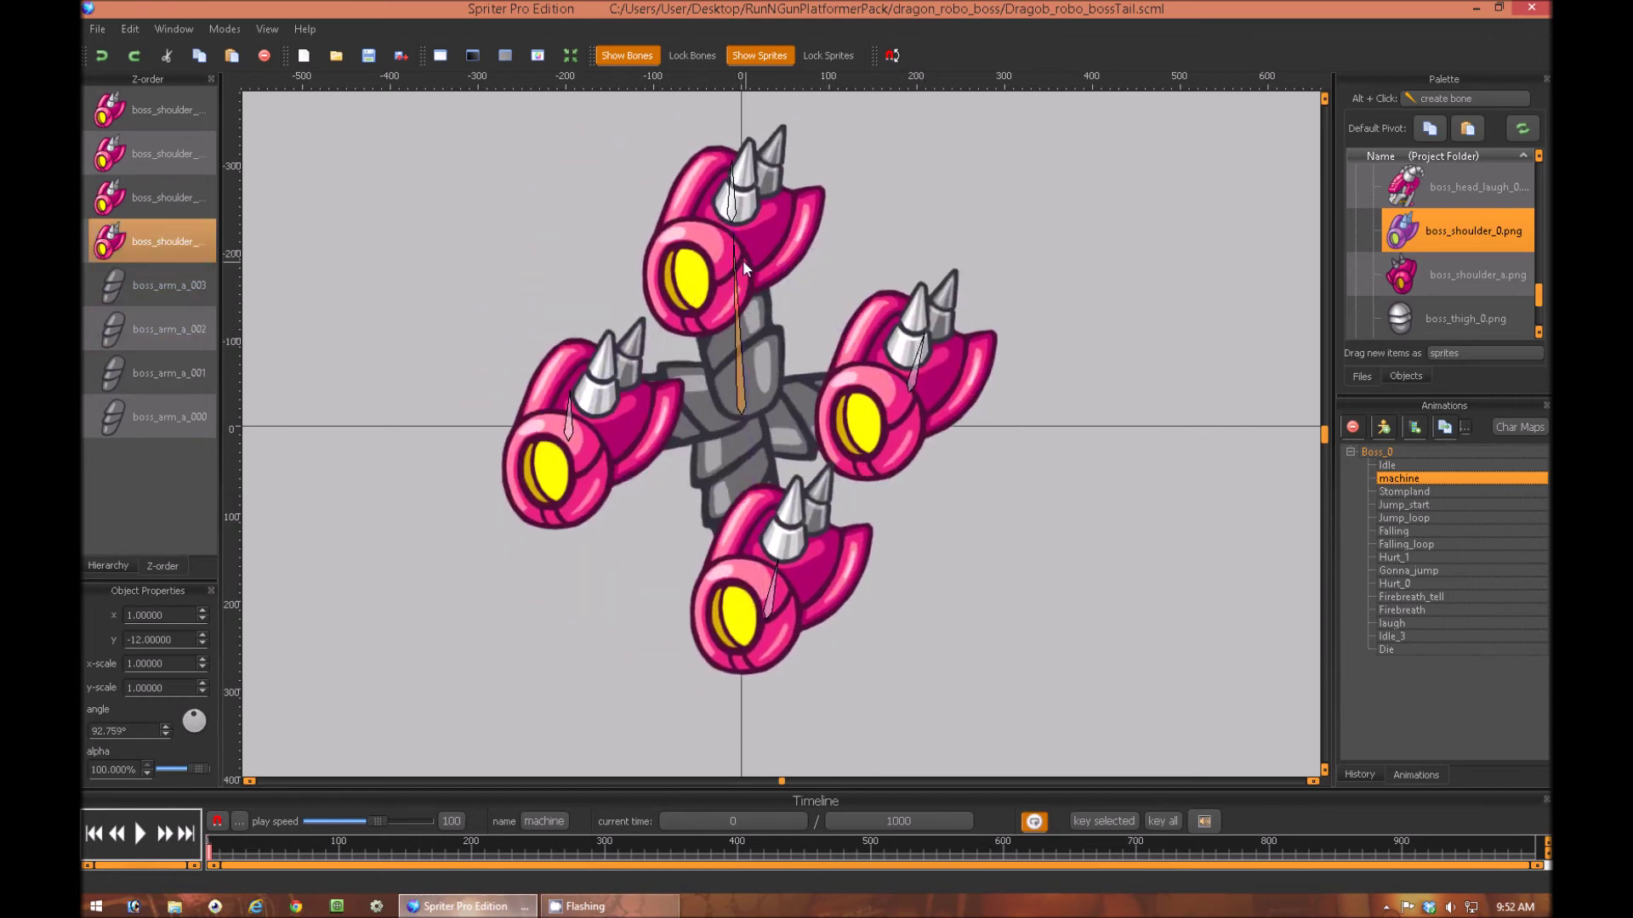
{"action": "left_click_drag", "start_coordinate": [752, 257], "coordinate": [763, 223]}
{"action": "left_click", "coordinate": [763, 223]}
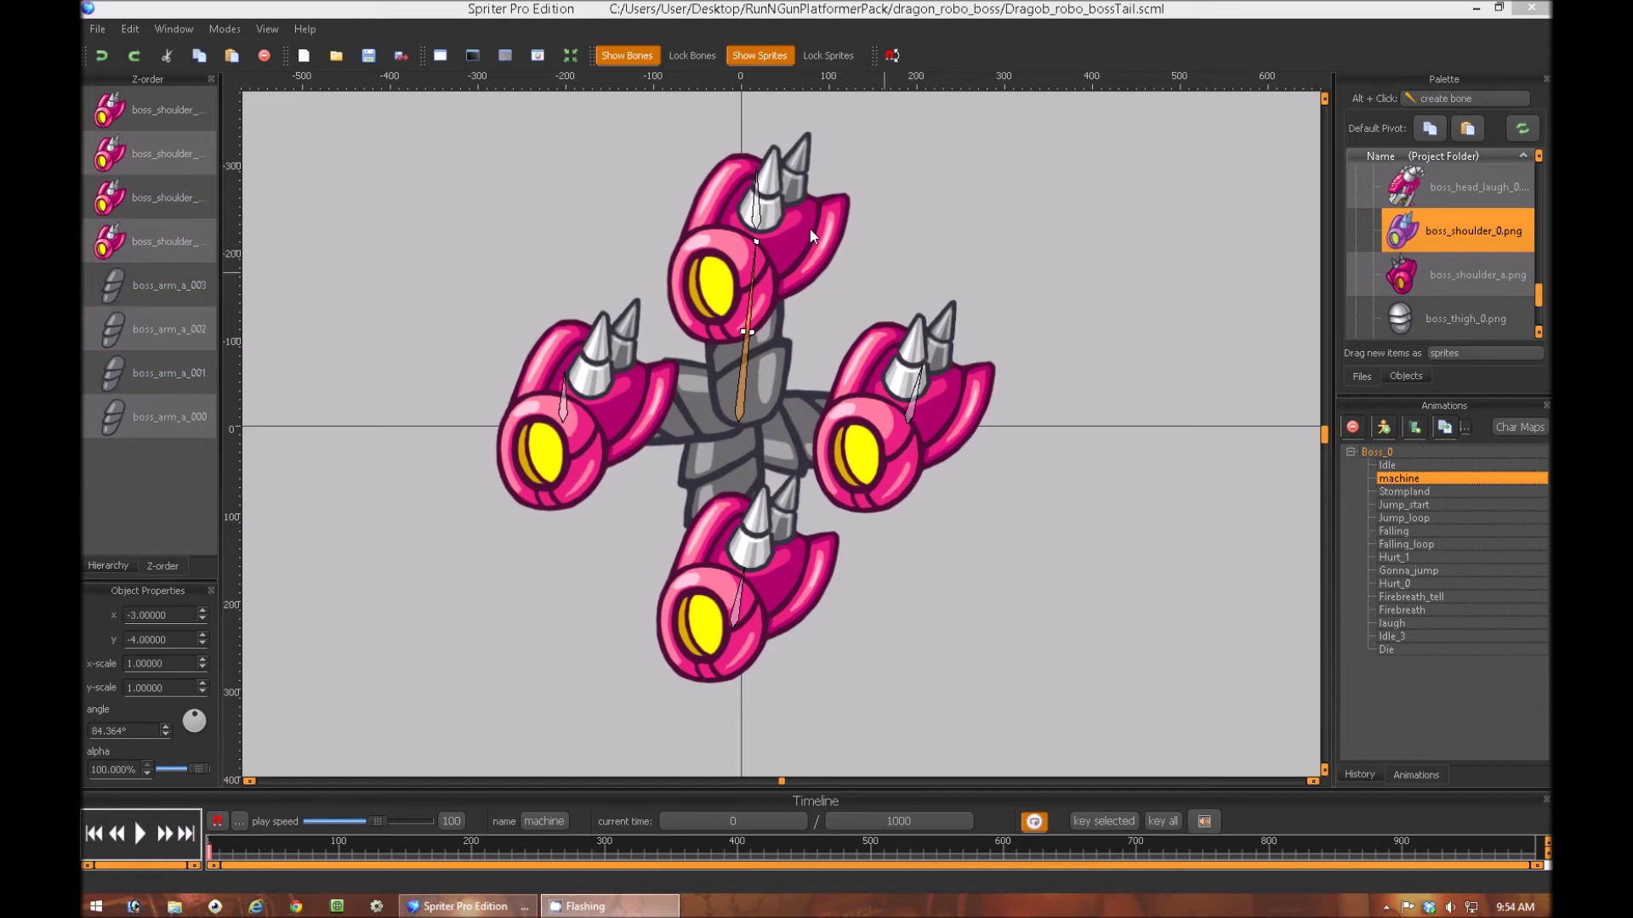
Delete the four boss_arm_a sprites from the centre of the machine
{"action": "left_click", "coordinate": [708, 457]}
{"action": "key", "text": "Delete"}
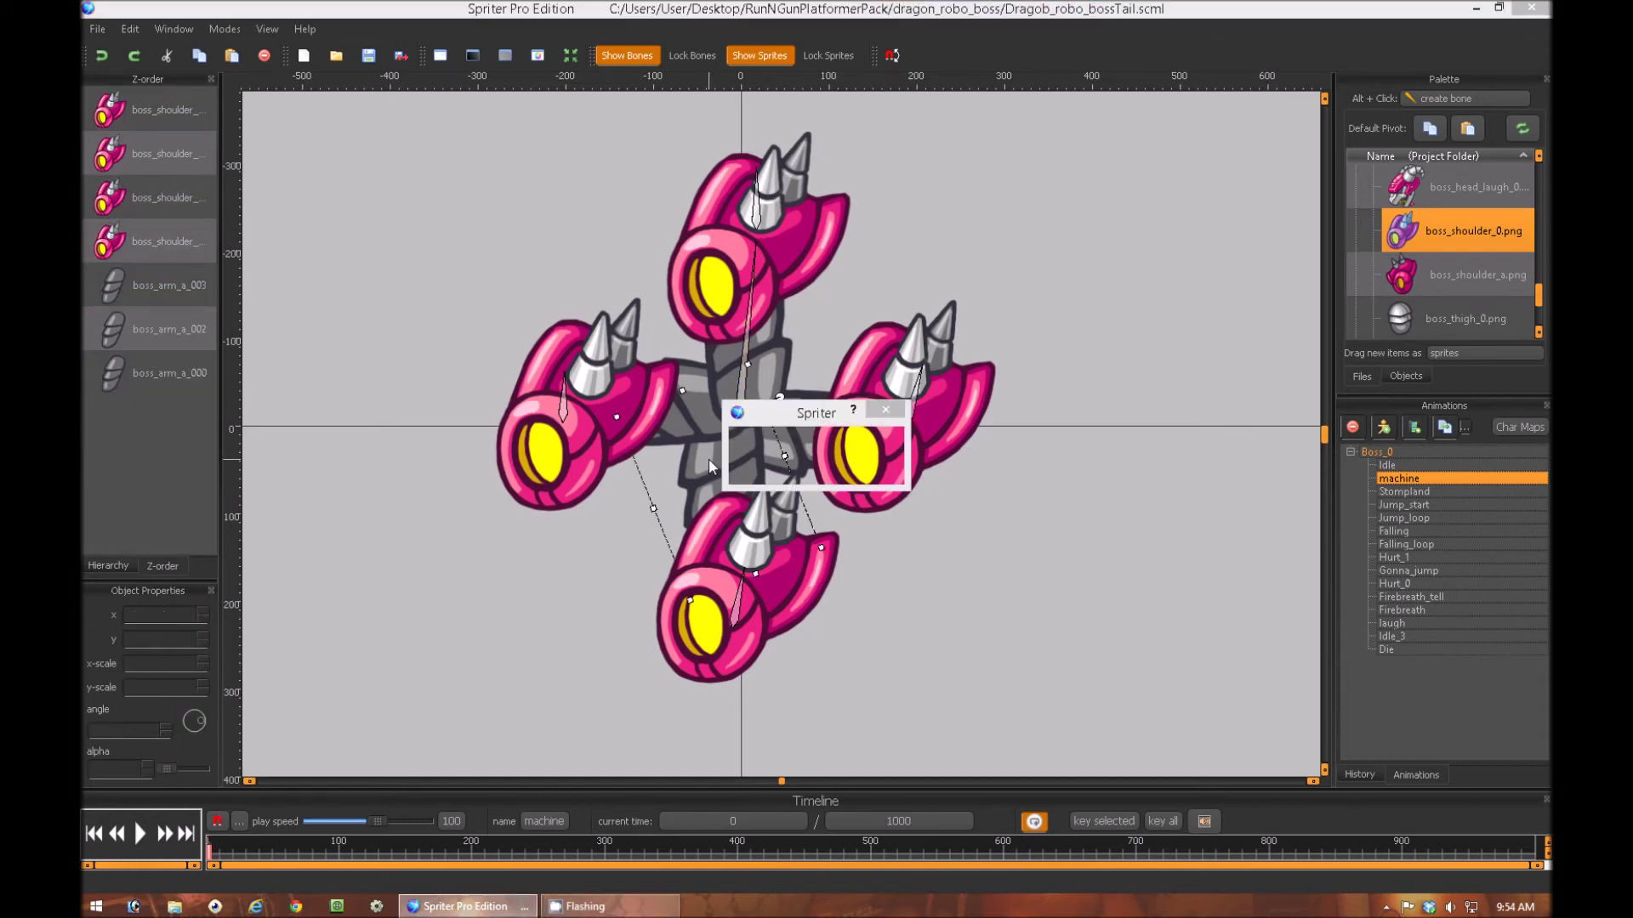
{"action": "left_click", "coordinate": [685, 414]}
{"action": "key", "text": "Delete"}
{"action": "left_click", "coordinate": [768, 385]}
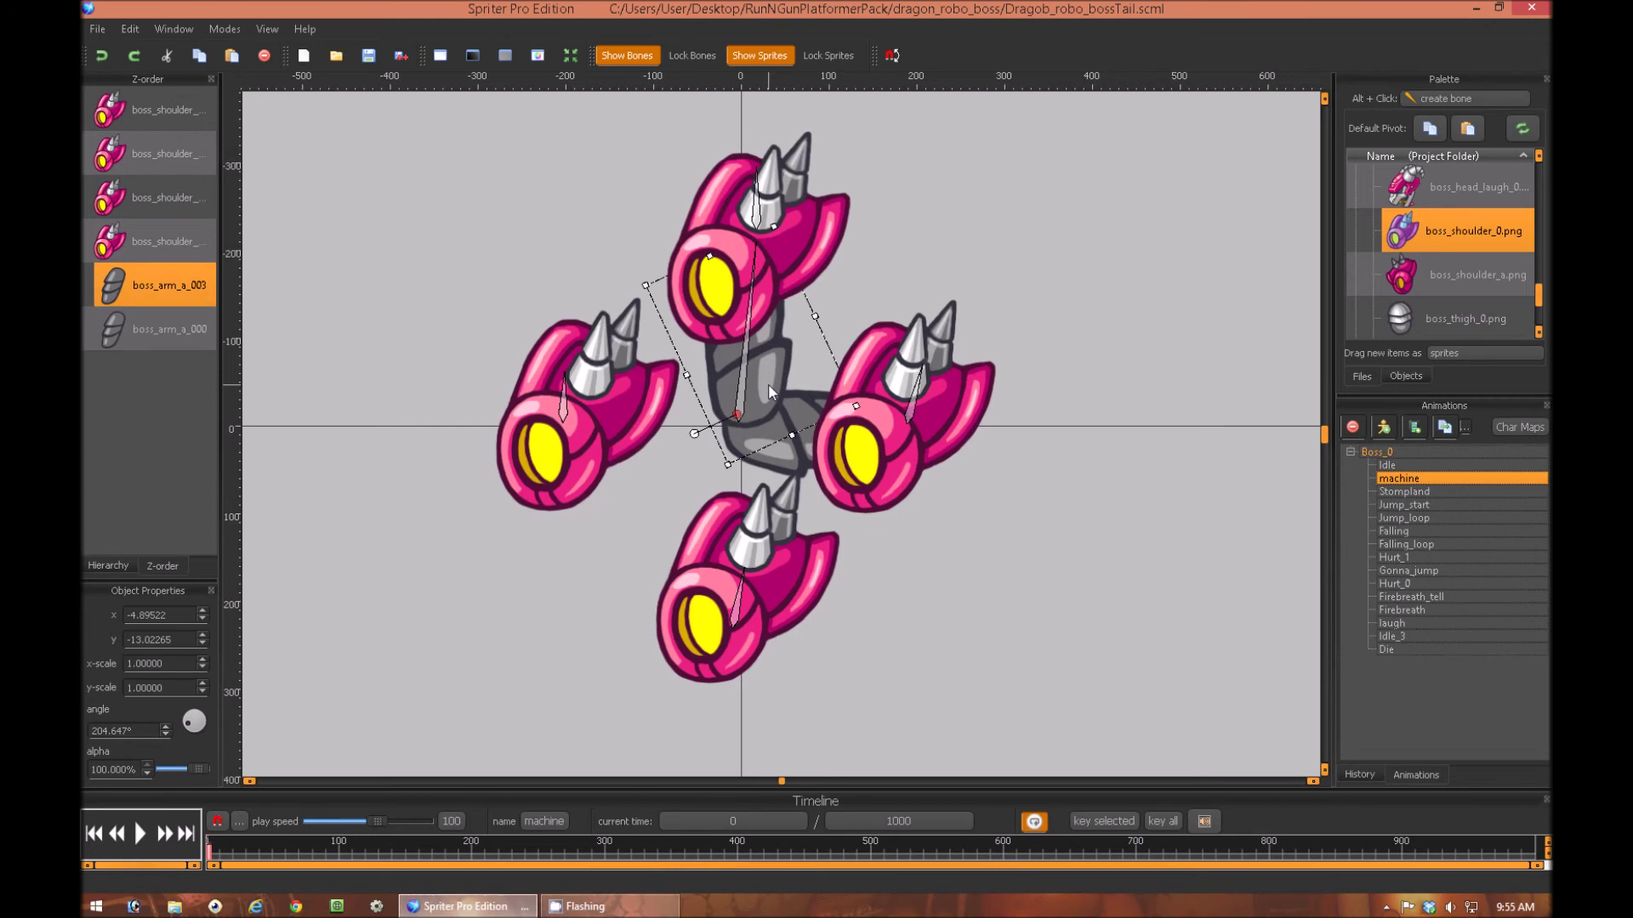
{"action": "key", "text": "Delete"}
{"action": "left_click", "coordinate": [769, 439]}
{"action": "key", "text": "Delete"}
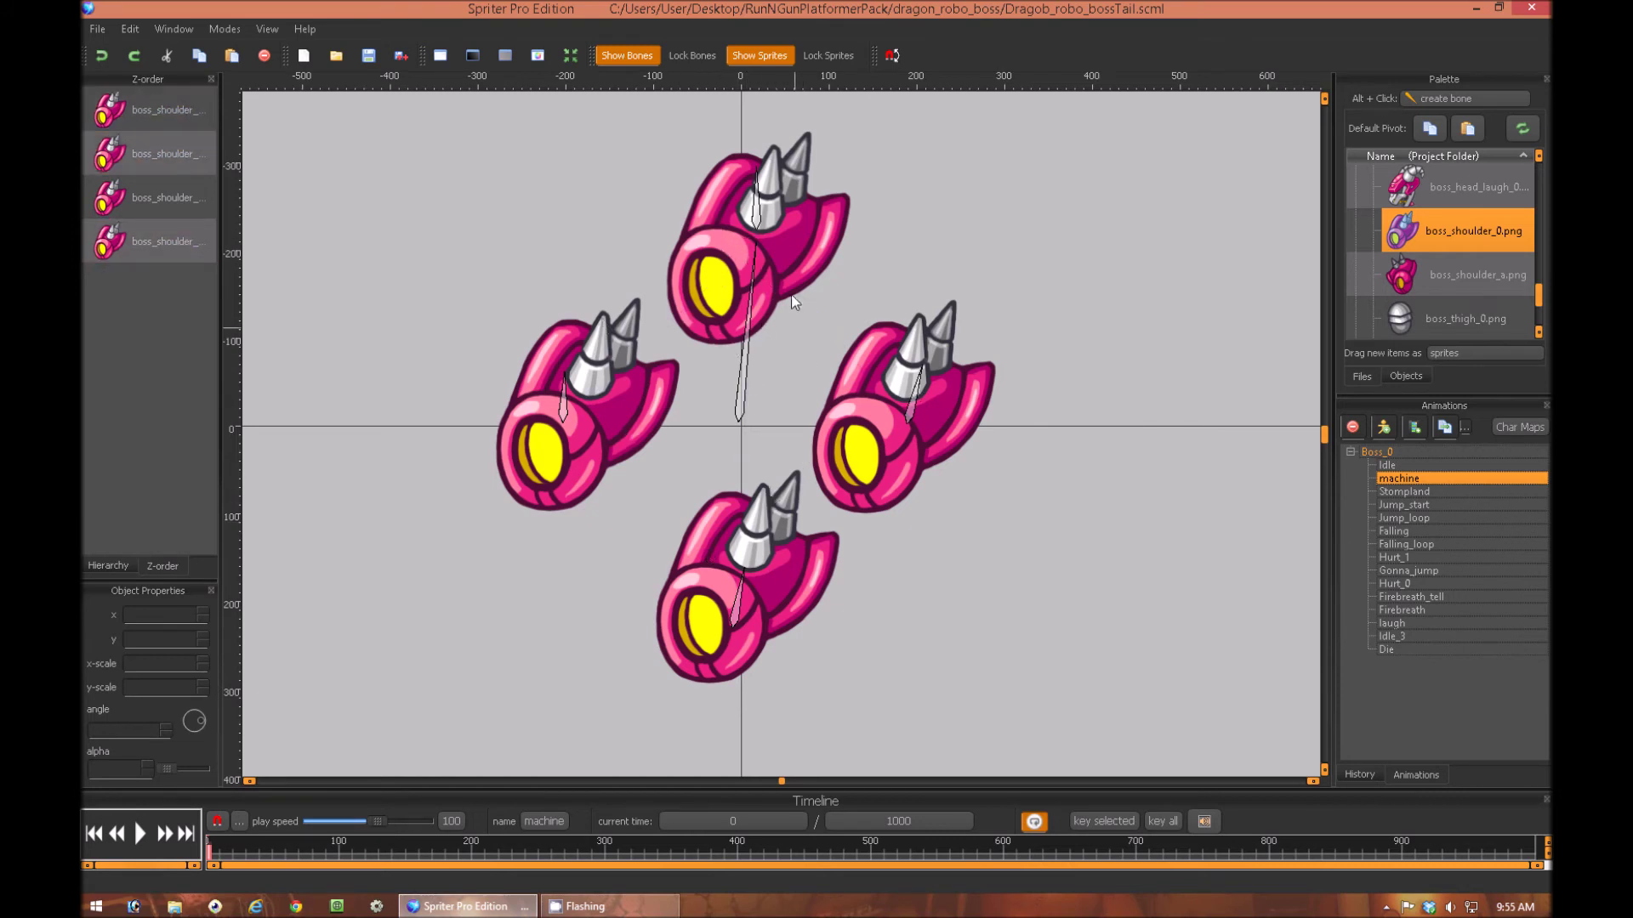
Shrink the whole machine by scaling its root bone down to about 0.09 at time 0
{"action": "left_click", "coordinate": [738, 414]}
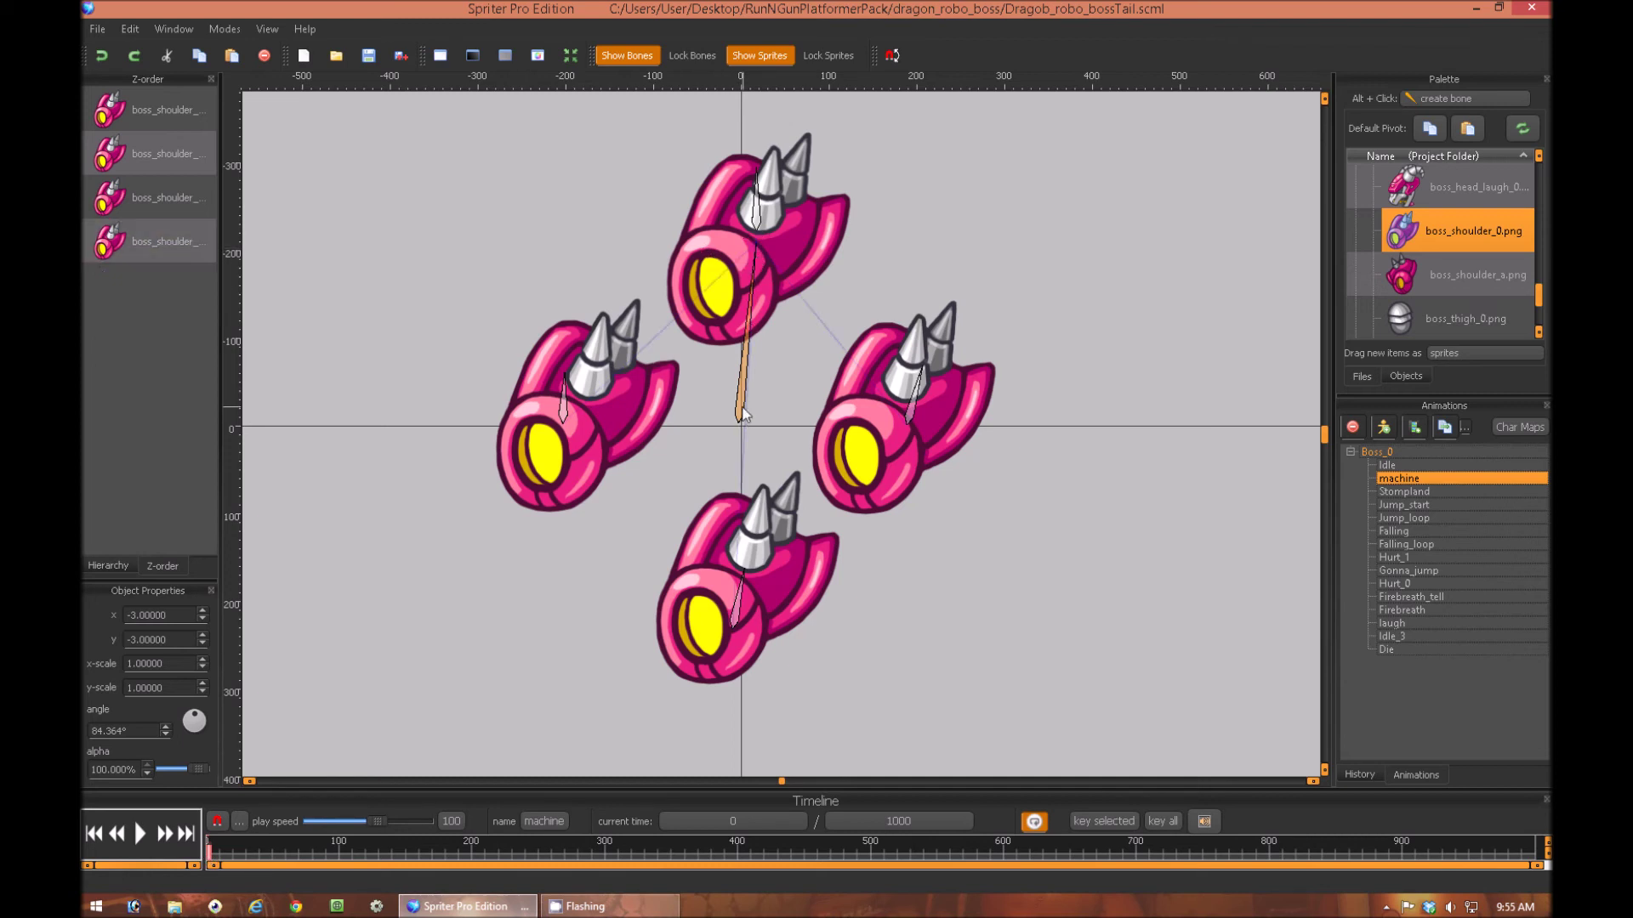
{"action": "left_click_drag", "start_coordinate": [758, 242], "coordinate": [761, 411]}
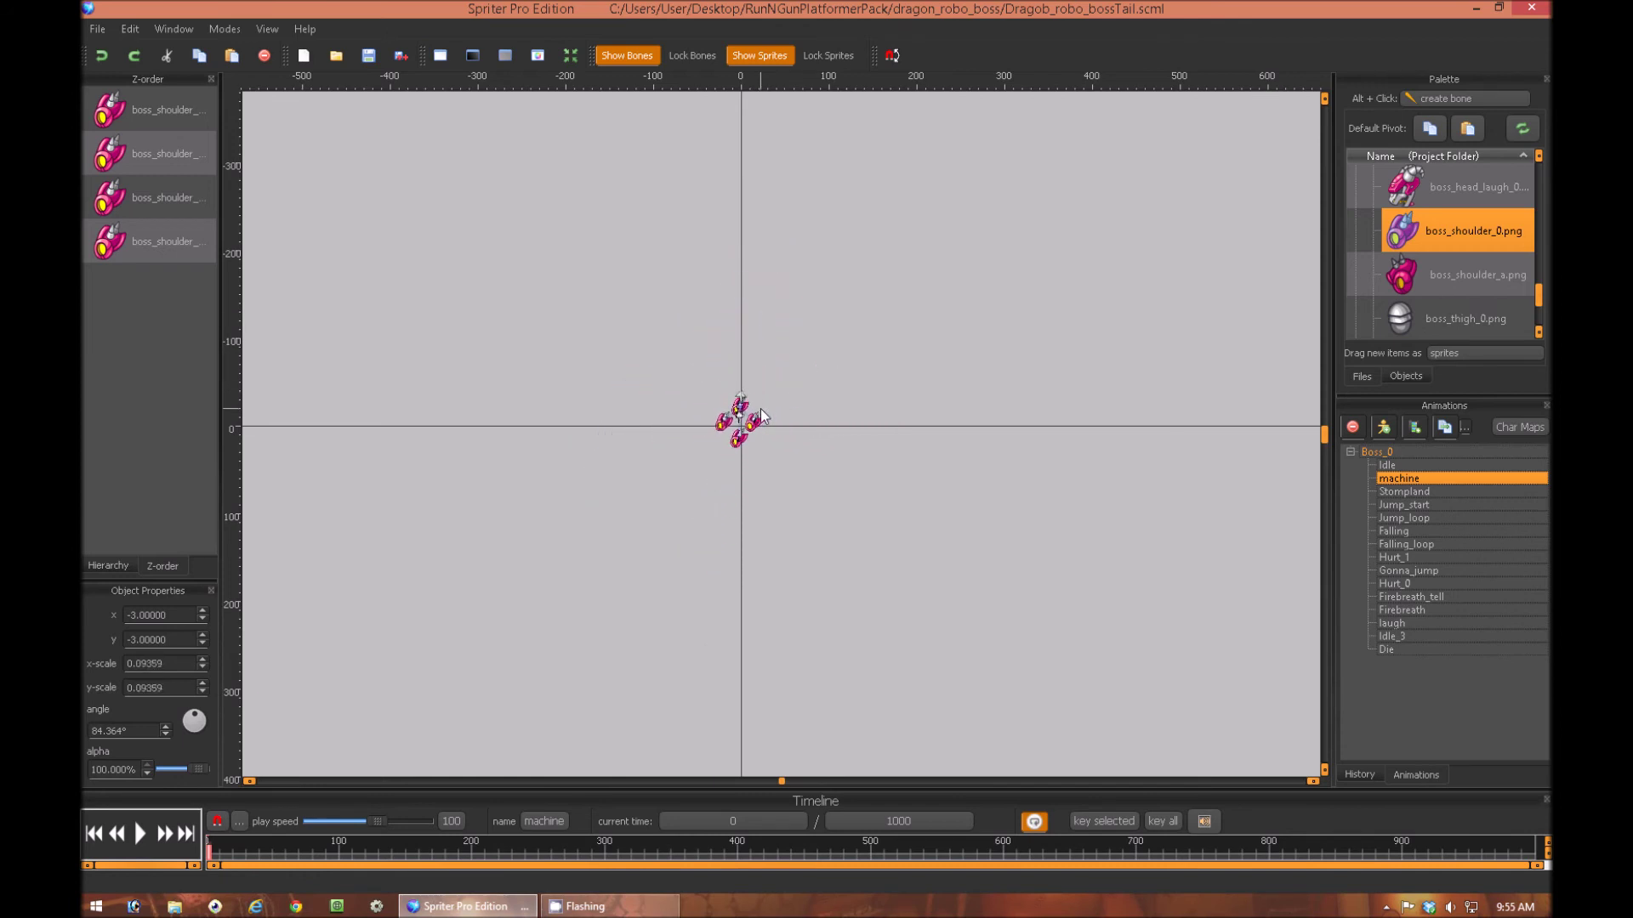
{"action": "scroll", "coordinate": [774, 469], "scroll_direction": "up", "scroll_amount": 4}
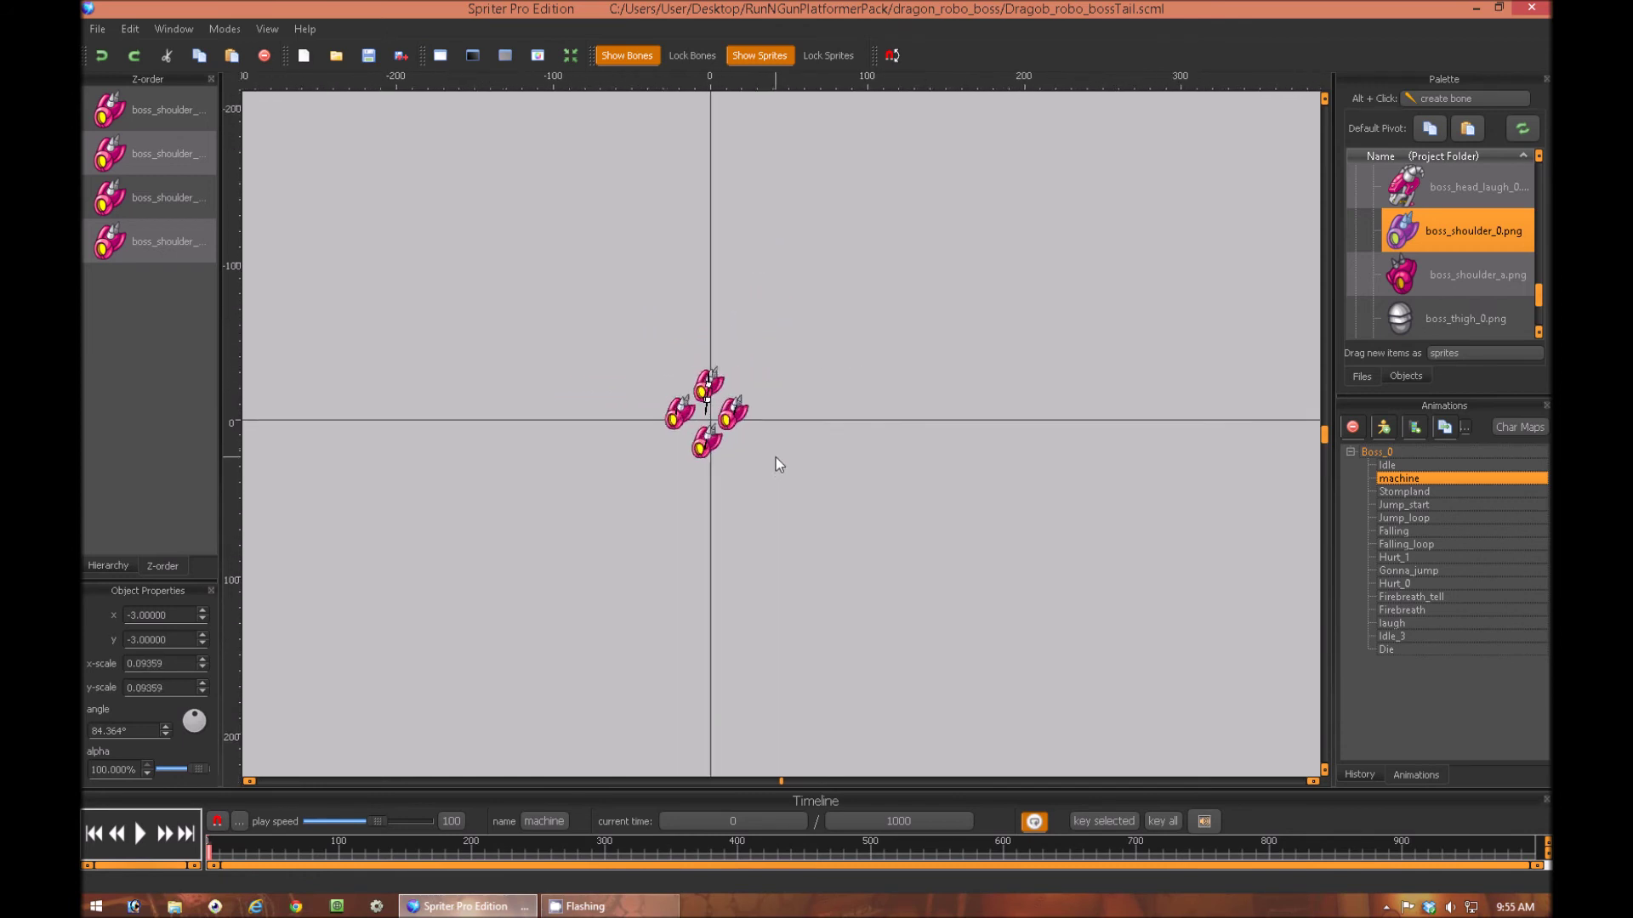
Go to 862 ms in the machine animation and scale the root bone up to about 0.24
{"action": "left_click_drag", "start_coordinate": [347, 850], "coordinate": [1514, 868]}
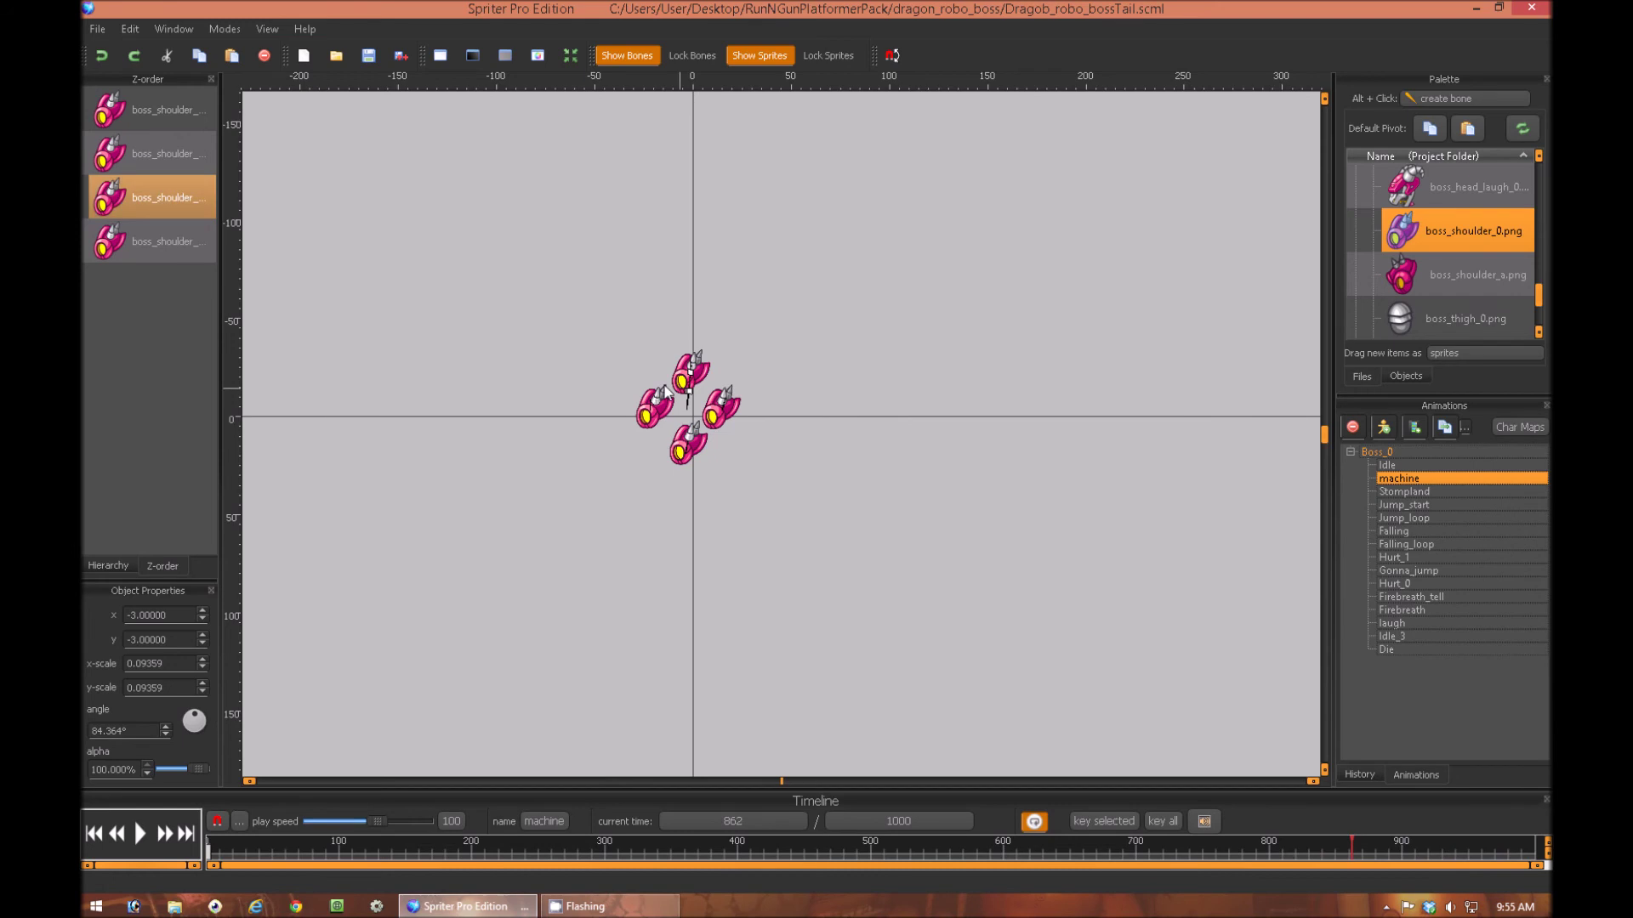
{"action": "scroll", "coordinate": [674, 431], "scroll_direction": "up", "scroll_amount": 5}
{"action": "left_click_drag", "start_coordinate": [544, 388], "coordinate": [728, 435]}
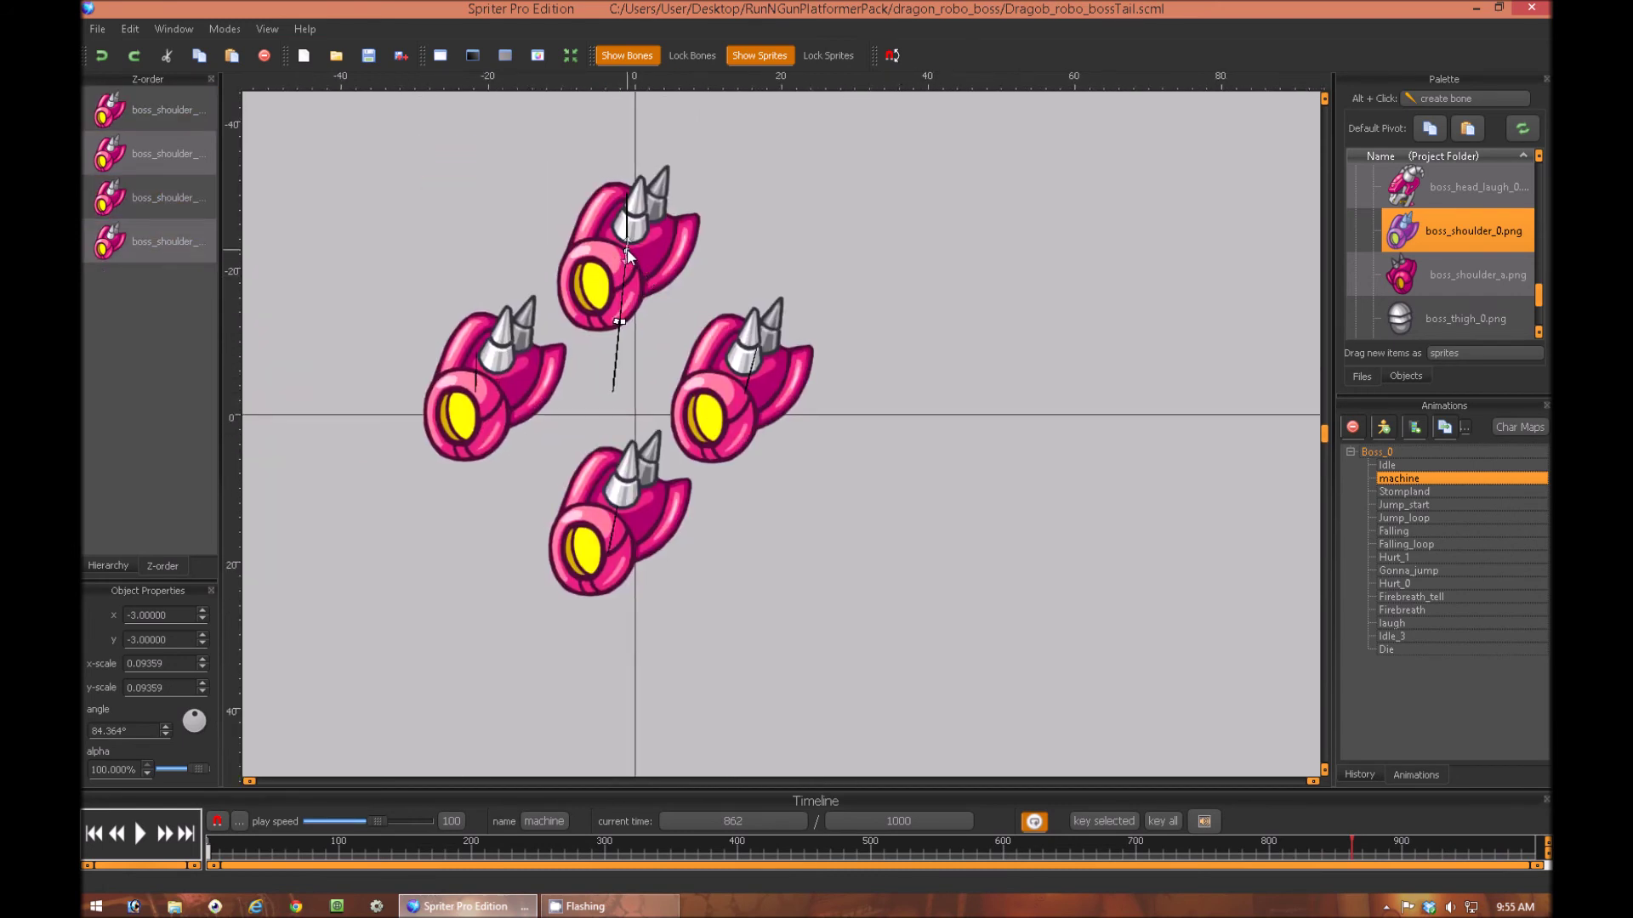
{"action": "left_click_drag", "start_coordinate": [627, 256], "coordinate": [1267, 100]}
{"action": "scroll", "coordinate": [808, 528], "scroll_direction": "down", "scroll_amount": 4}
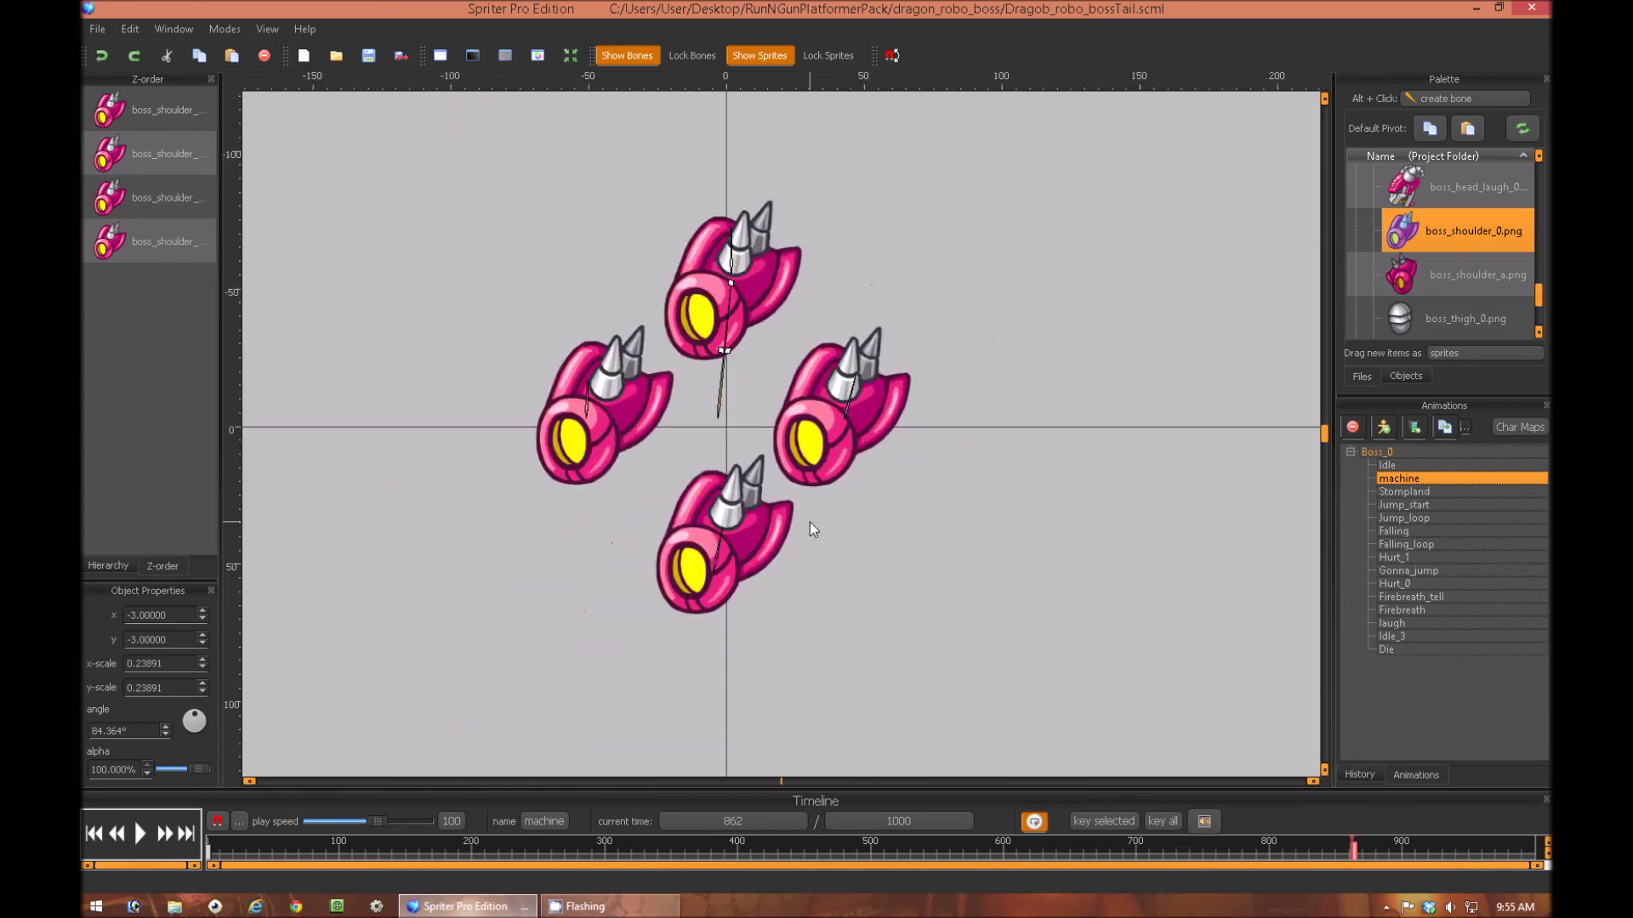
Preview how the machine grows between time 0 and 862 ms in the animation
{"action": "key", "text": "space"}
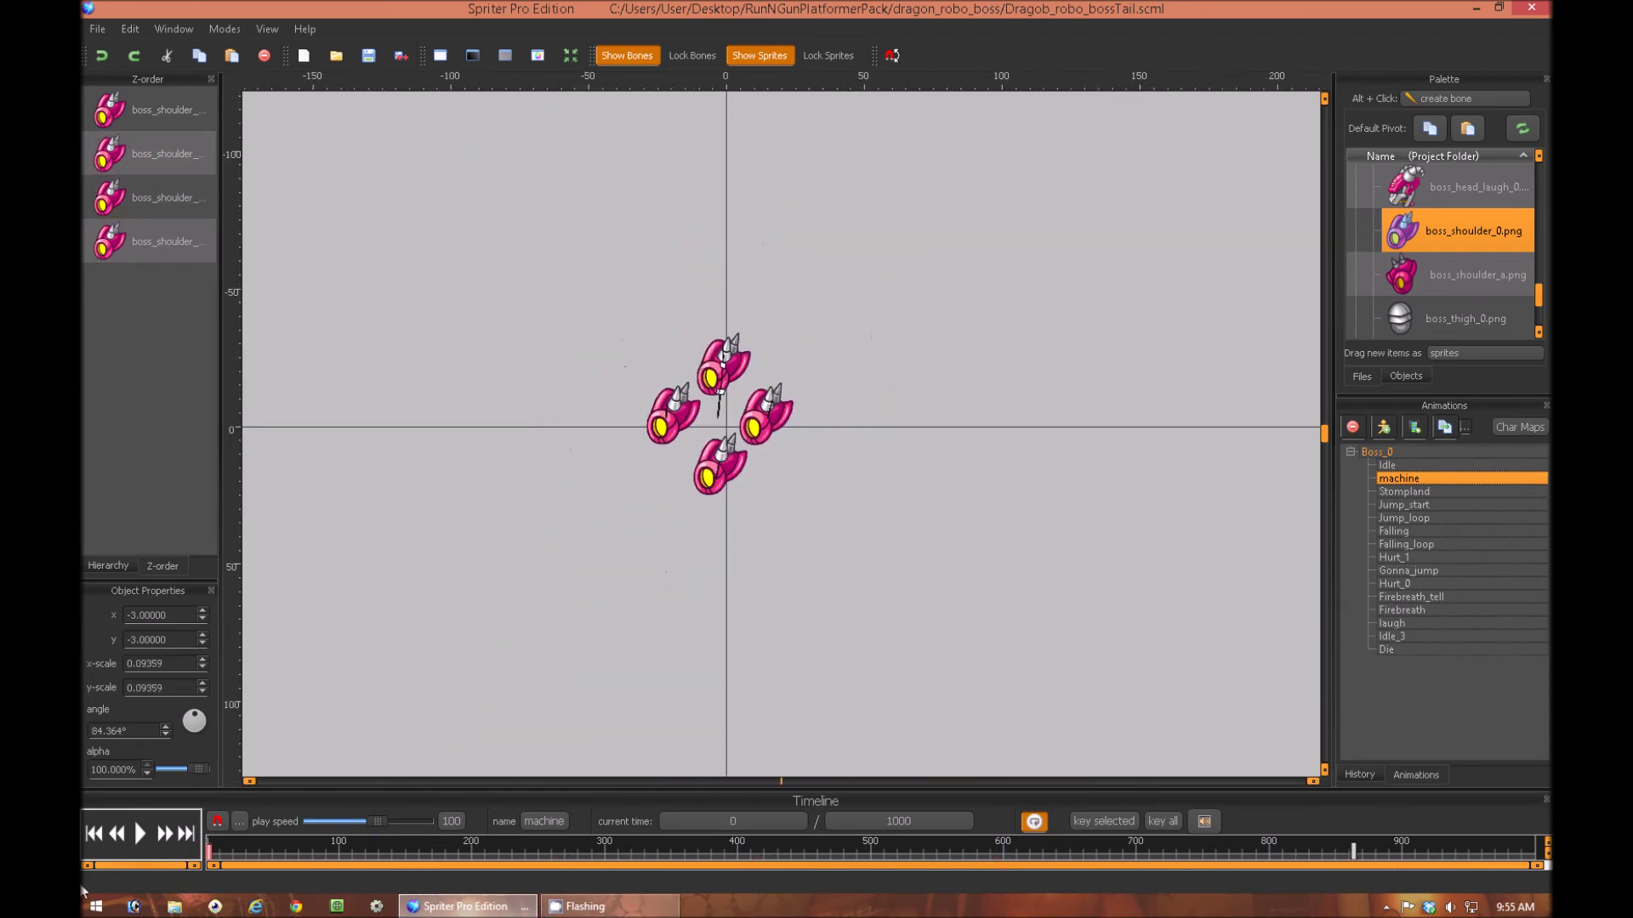
{"action": "key", "text": "space"}
{"action": "key", "text": "space"}
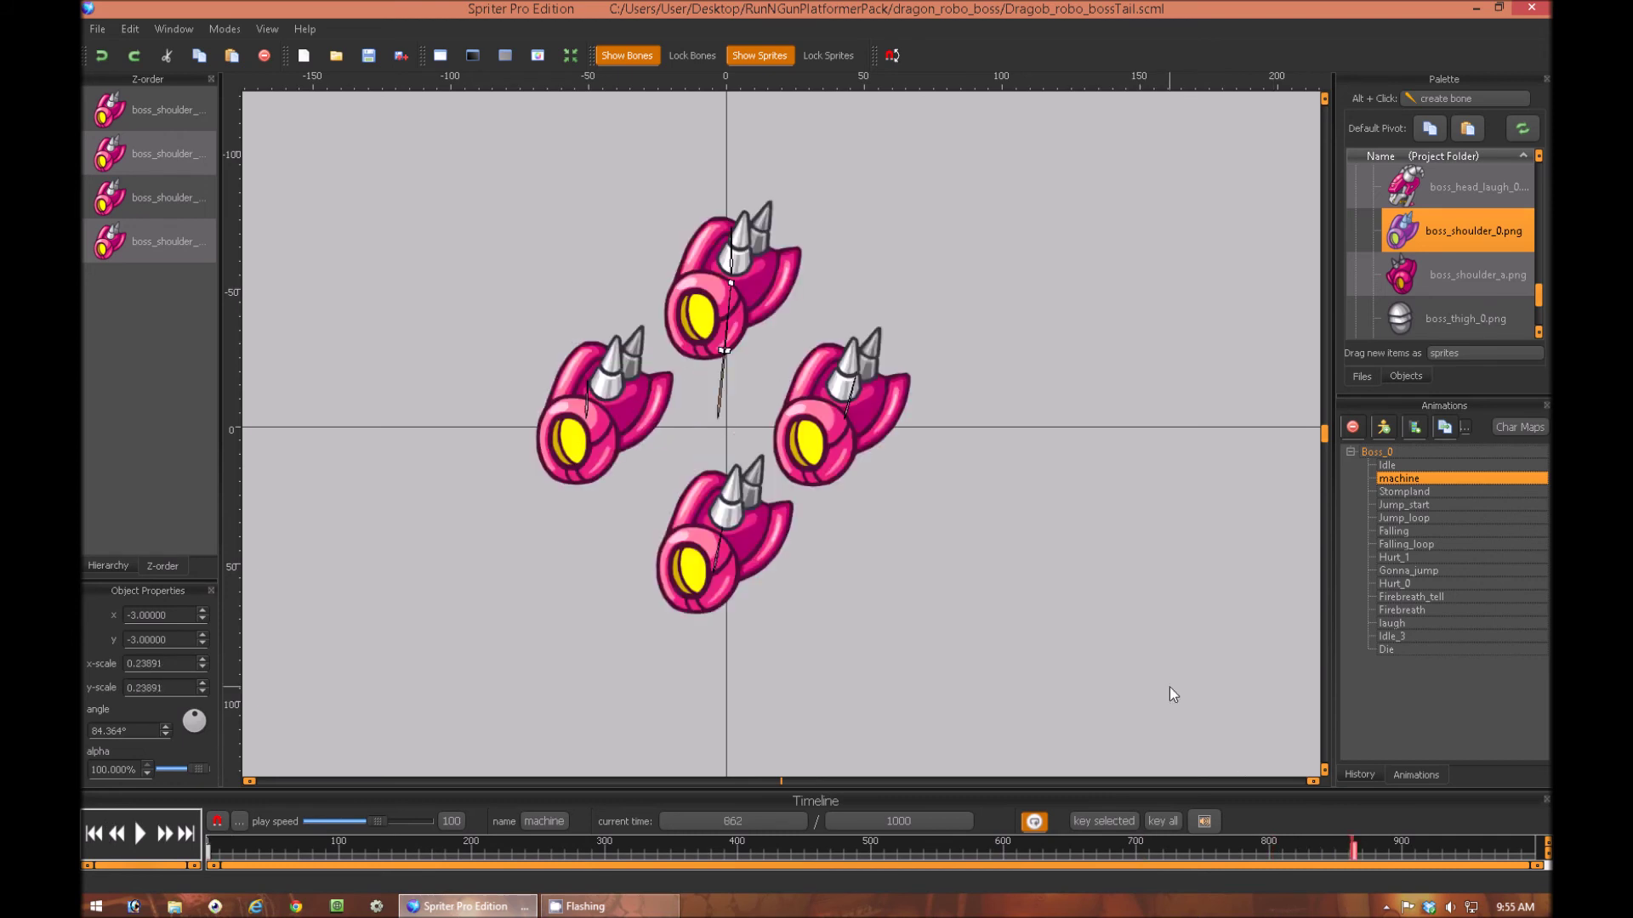
{"action": "key", "text": "space"}
Scale the machine's root bone up to about 0.30 at 862 ms and, with sprites locked, rotate it to about 358°
{"action": "left_click_drag", "start_coordinate": [732, 282], "coordinate": [736, 252]}
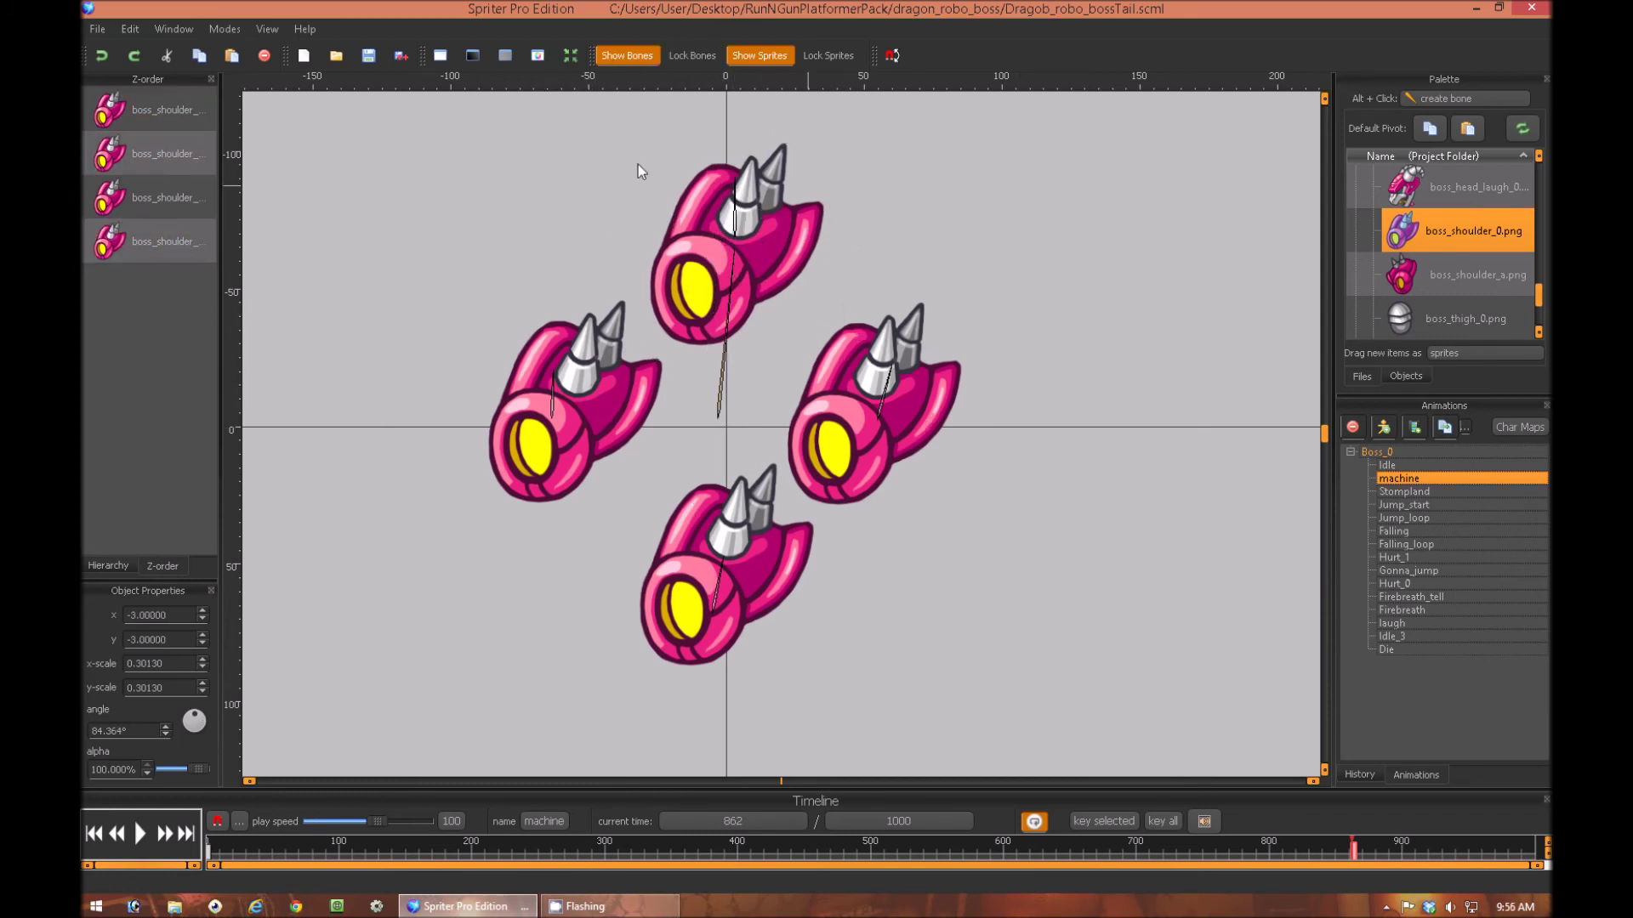
{"action": "left_click", "coordinate": [821, 58]}
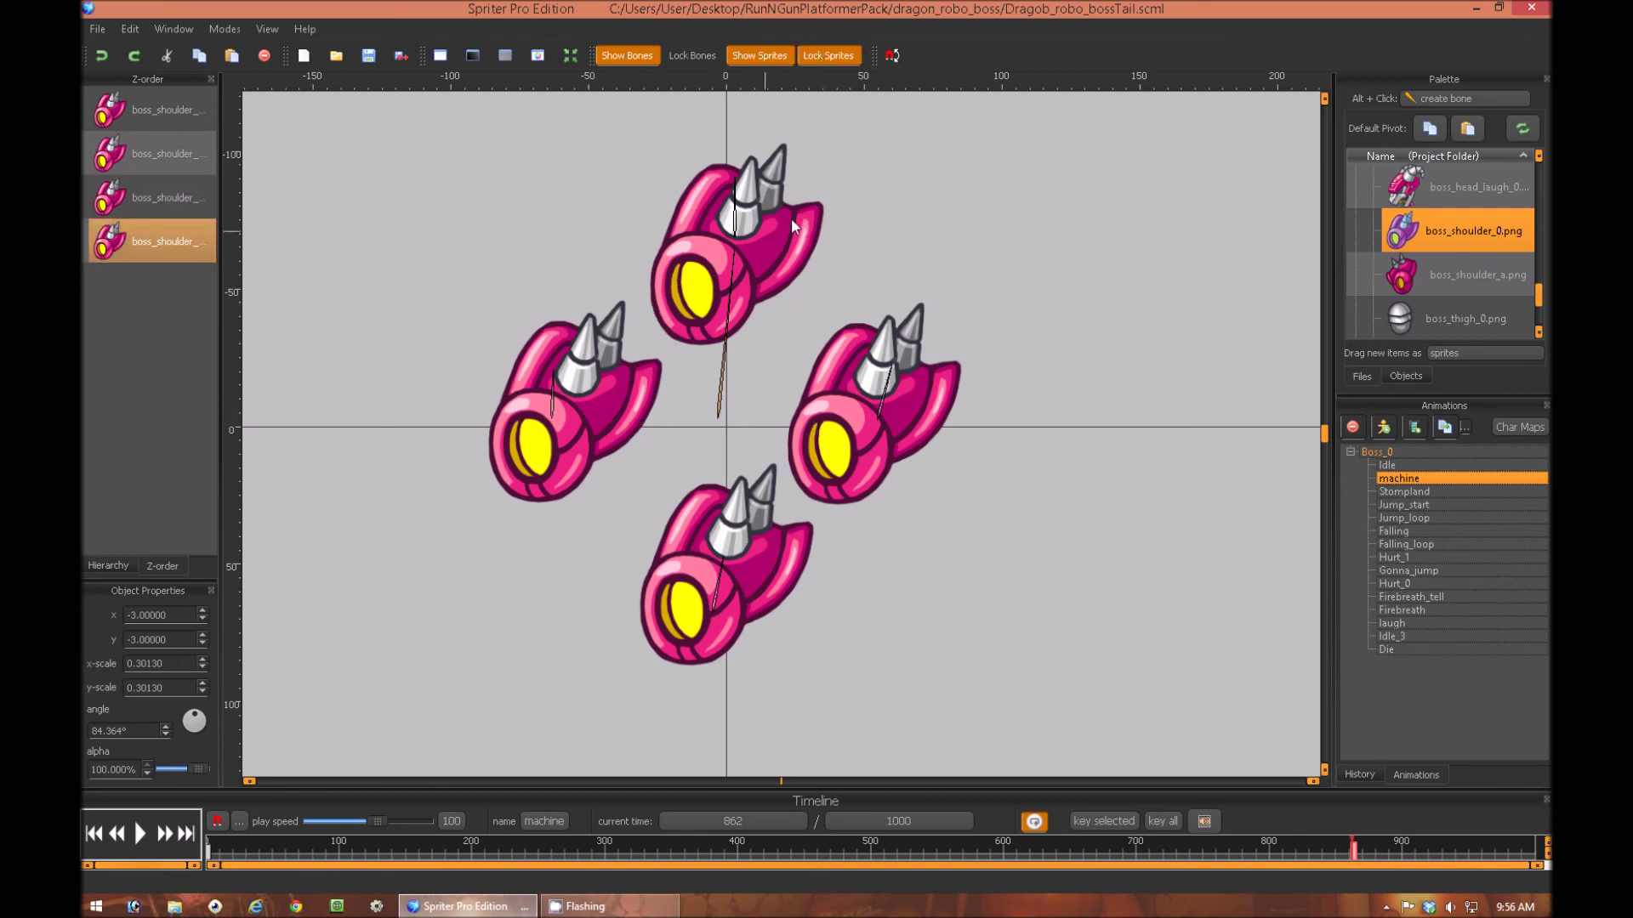
{"action": "left_click", "coordinate": [732, 255]}
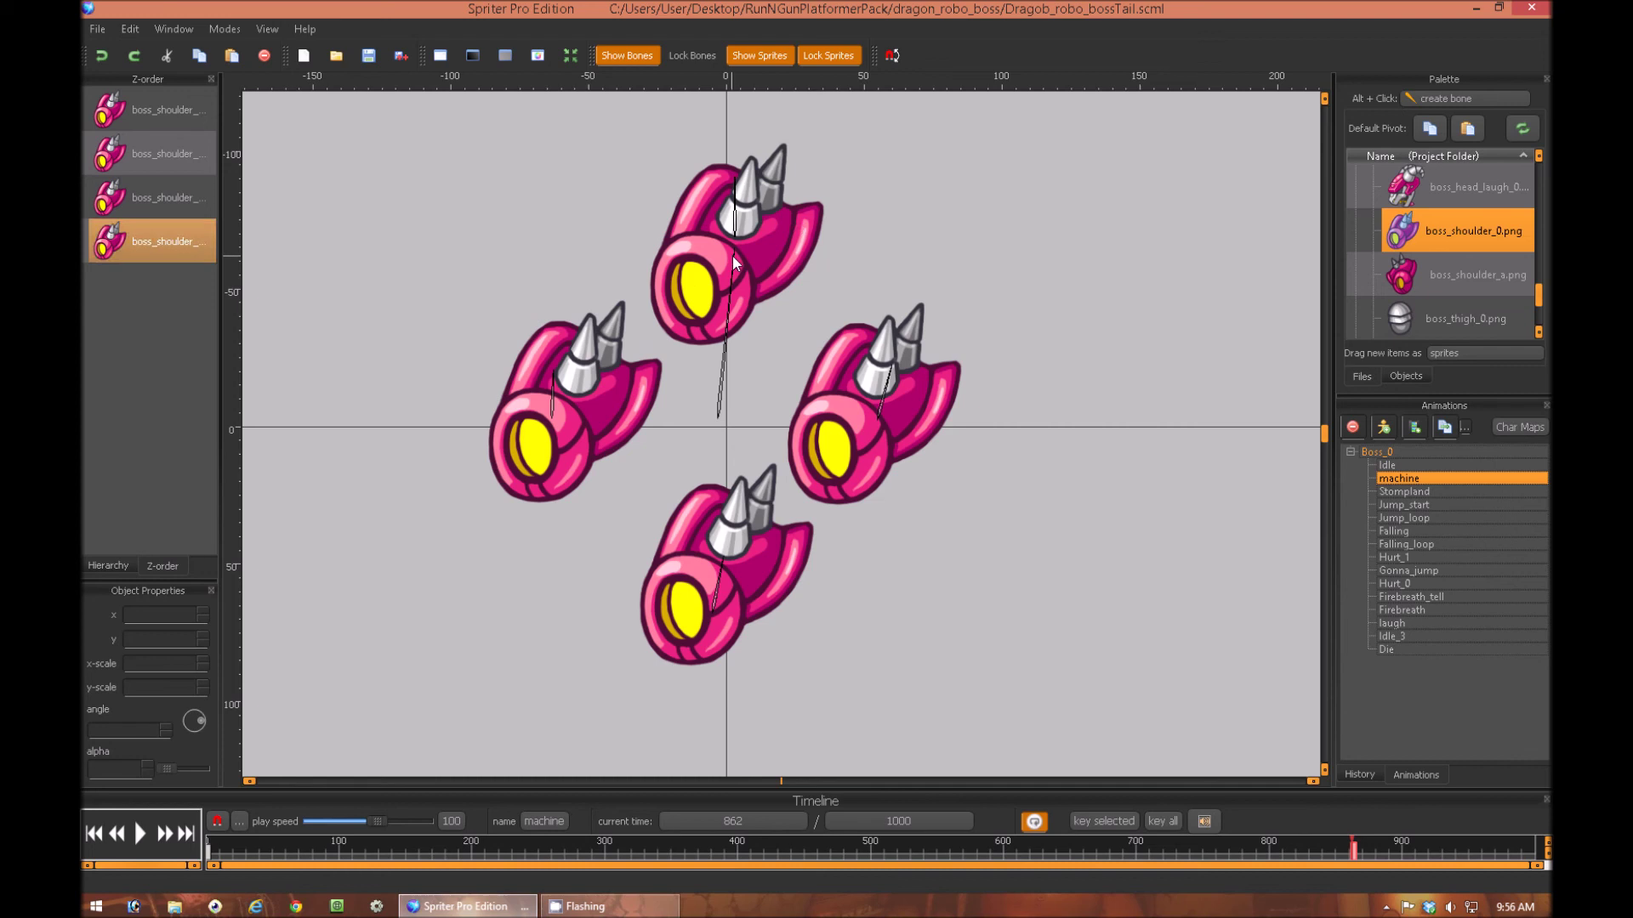
{"action": "scroll", "coordinate": [733, 256], "scroll_direction": "up", "scroll_amount": 1}
{"action": "left_click_drag", "start_coordinate": [728, 218], "coordinate": [939, 420]}
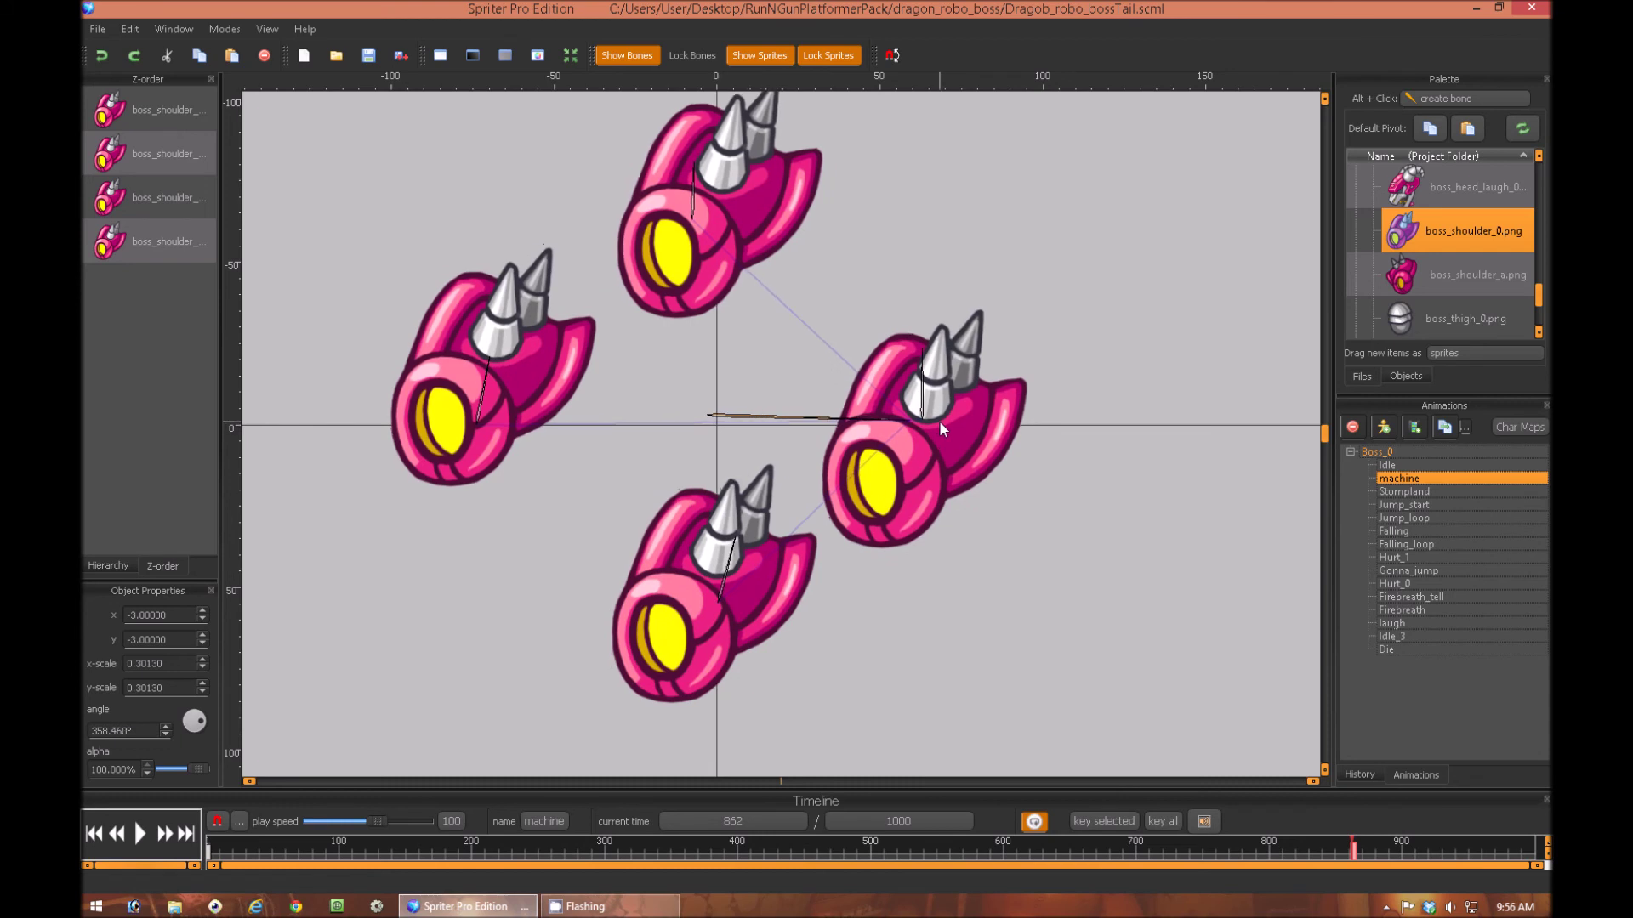
Fade the whole machine out by setting its root bone's alpha to 0% at 862 ms
{"action": "scroll", "coordinate": [784, 436], "scroll_direction": "down", "scroll_amount": 2}
{"action": "scroll", "coordinate": [789, 437], "scroll_direction": "up", "scroll_amount": 1}
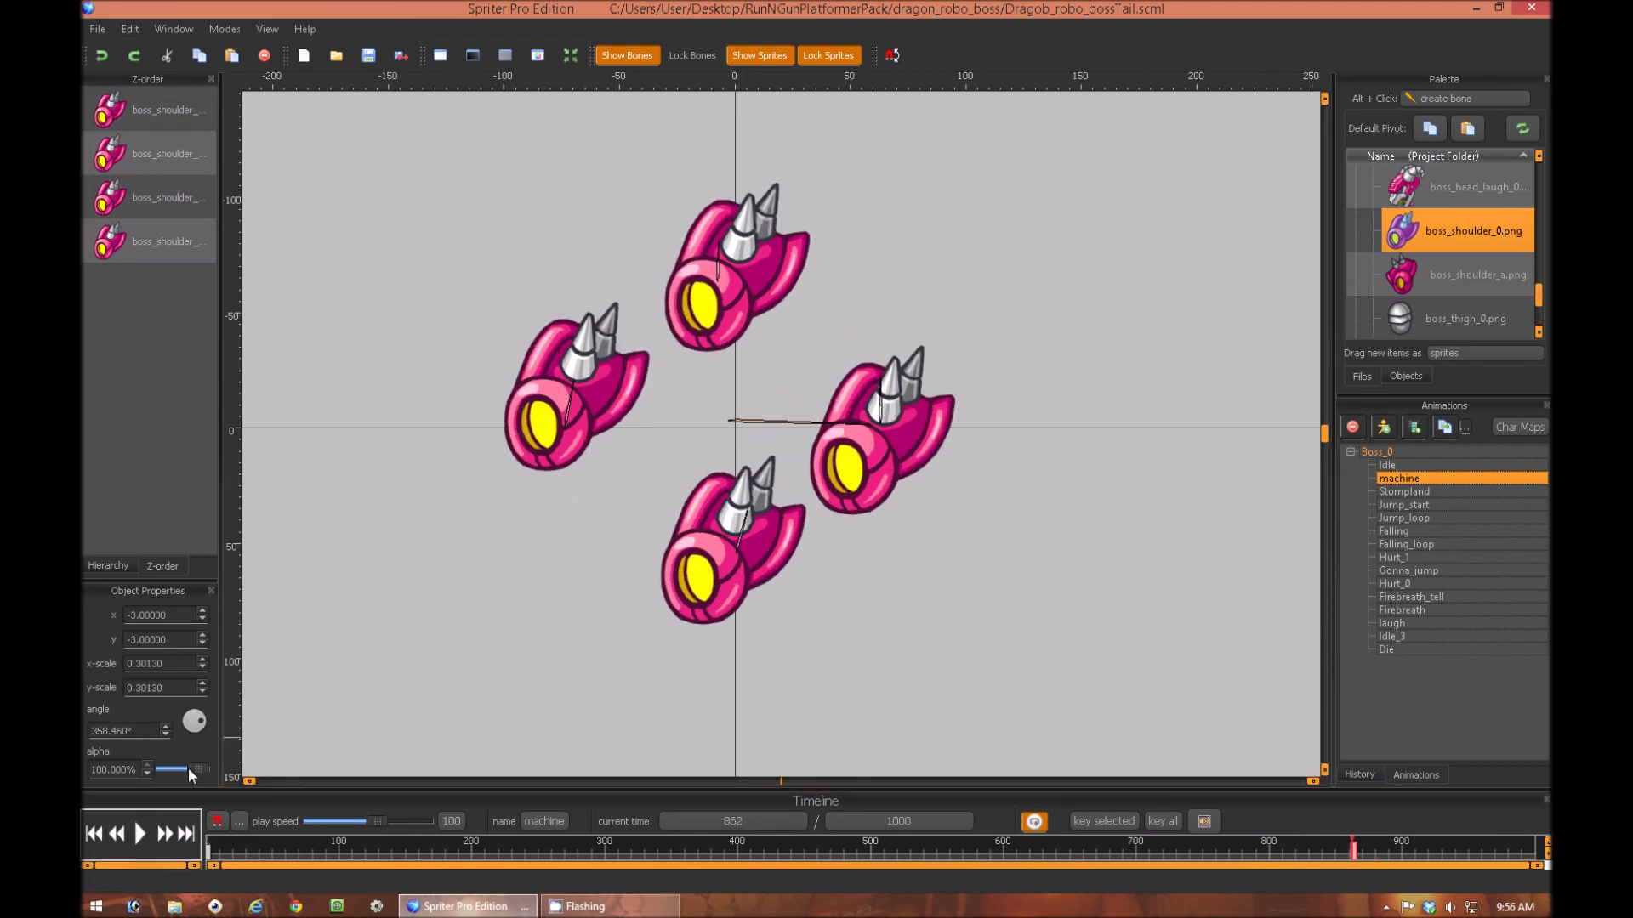
{"action": "left_click_drag", "start_coordinate": [201, 769], "coordinate": [167, 782]}
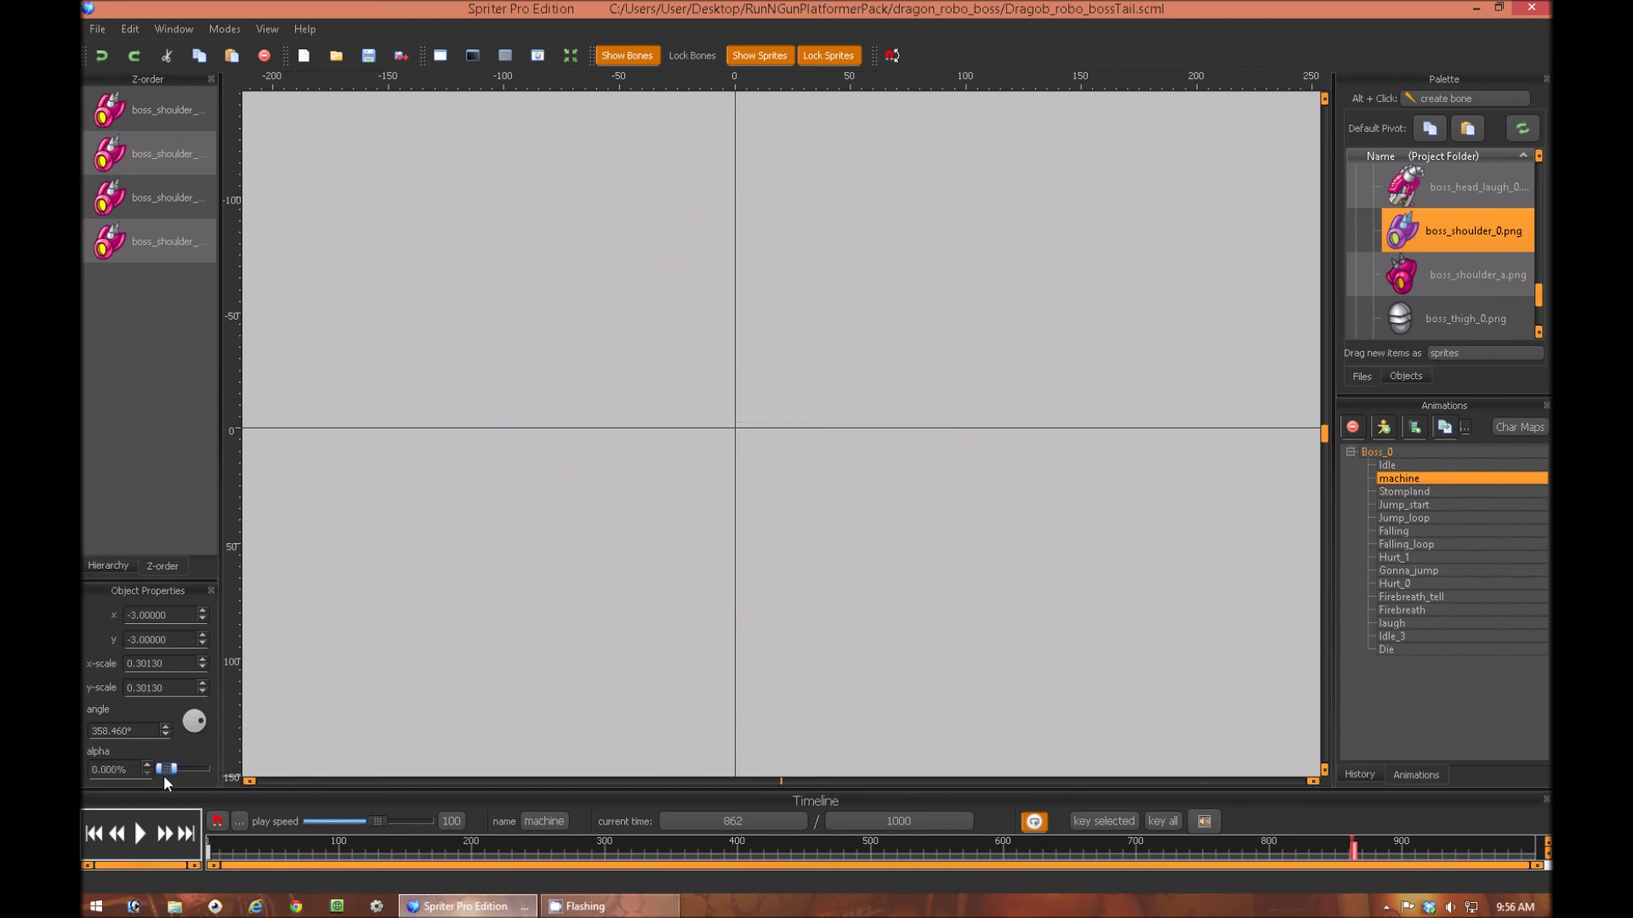
Scrub through the machine animation from the start to examine the combined scaling, rotation and fade
{"action": "left_click_drag", "start_coordinate": [1250, 853], "coordinate": [216, 842]}
{"action": "left_click", "coordinate": [150, 834]}
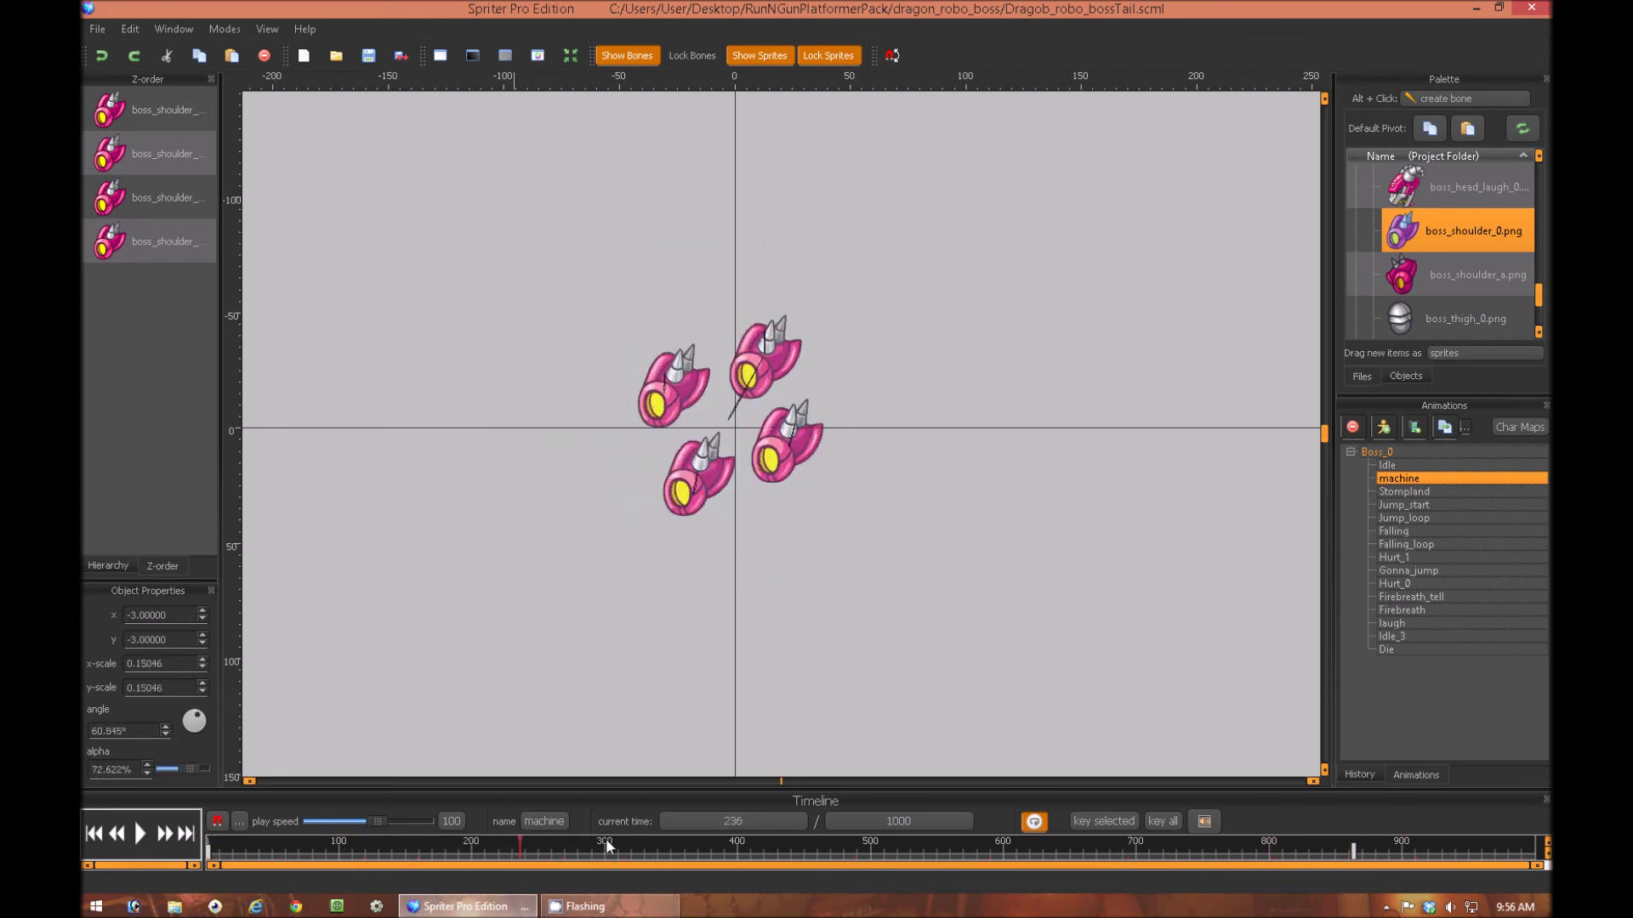
{"action": "left_click_drag", "start_coordinate": [655, 835], "coordinate": [941, 797]}
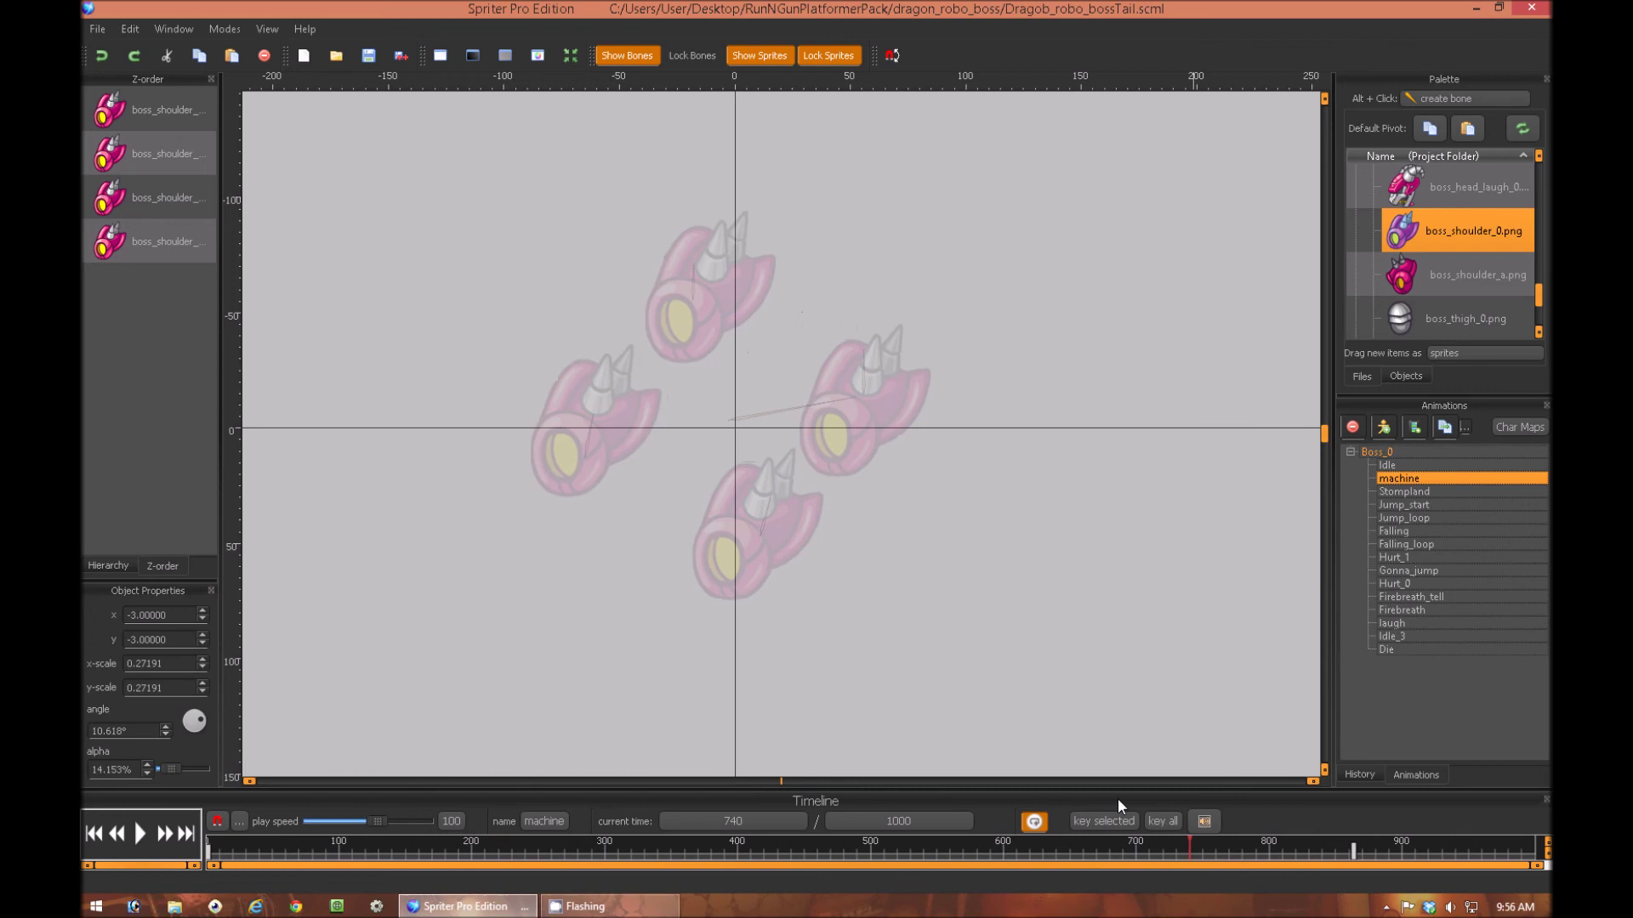